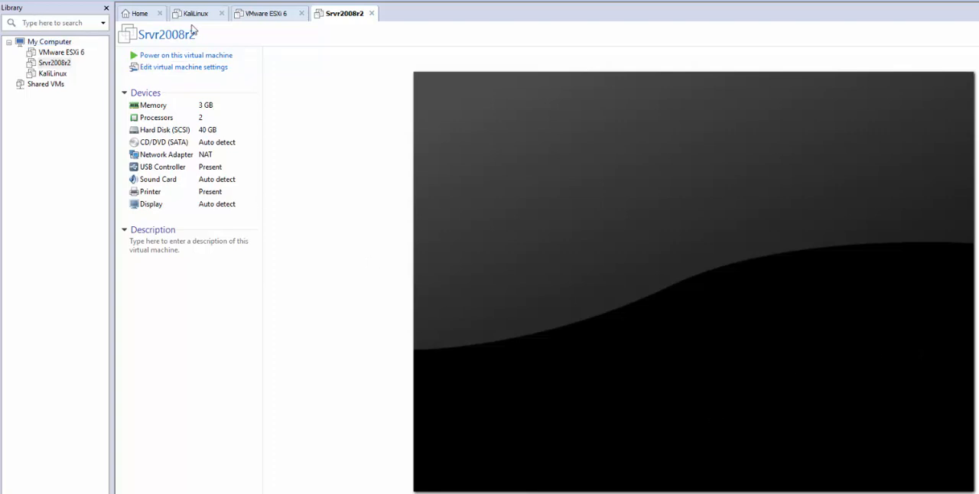
# - Start a custom virtual machine with Workstation 11.0 compatibility, deferring OS installation and using Linux CentOS 64-bit as the guest
pyautogui.click(139, 13)
pyautogui.click(478, 158)
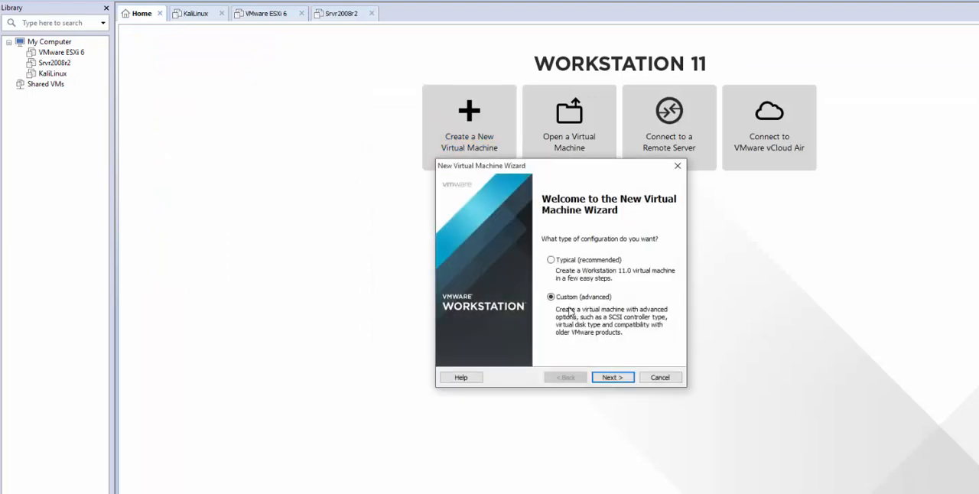
pyautogui.click(612, 378)
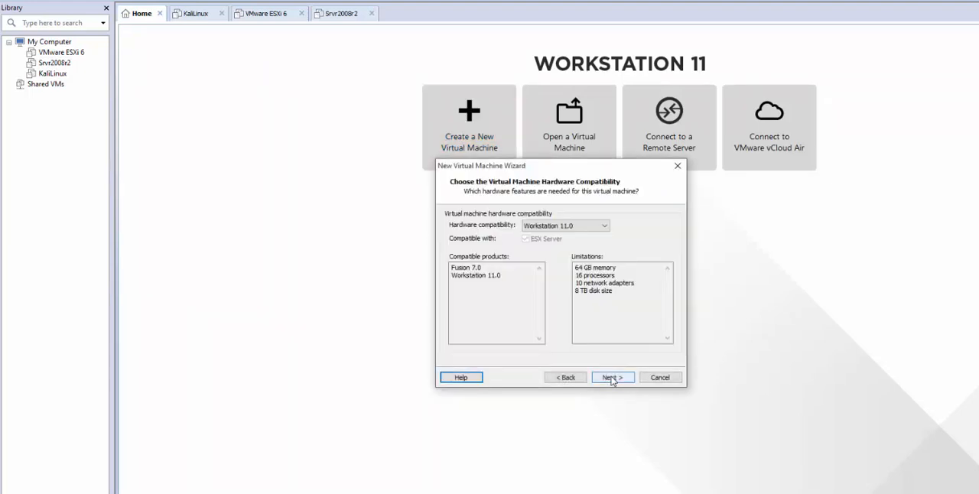
pyautogui.click(612, 378)
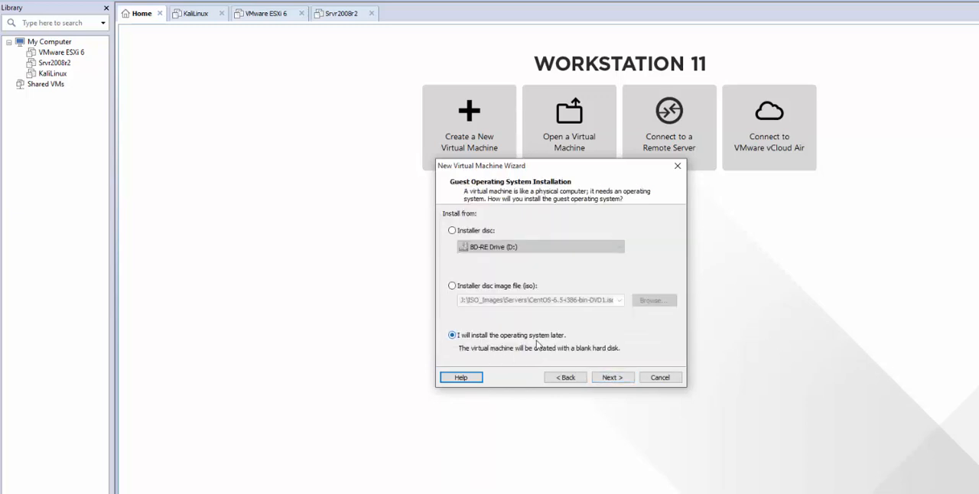
pyautogui.click(611, 377)
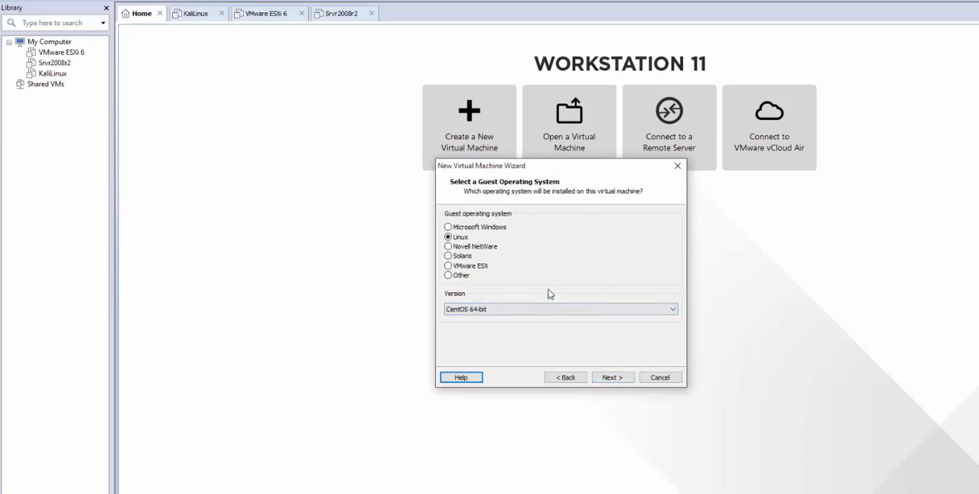
pyautogui.click(613, 377)
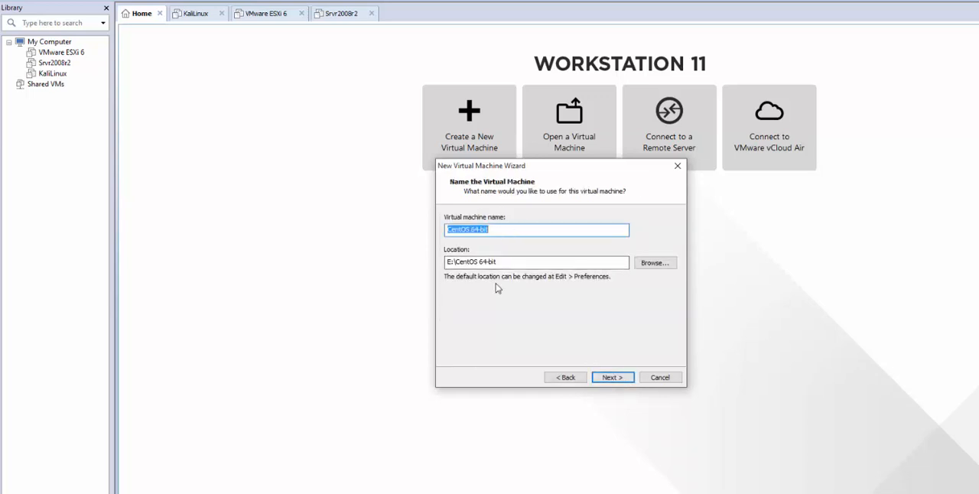
# - Name the new virtual machine Firewall and keep its default storage location
pyautogui.write('Fi')
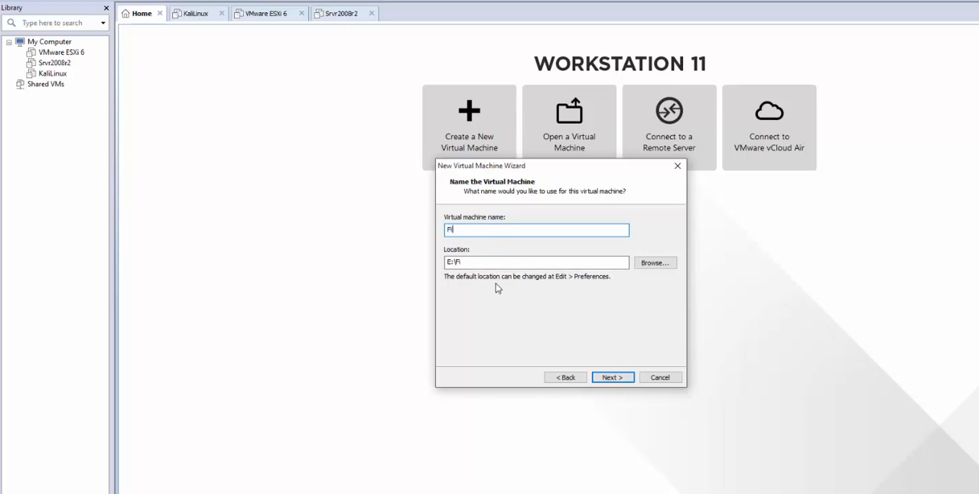
pyautogui.write('rewall')
pyautogui.click(611, 377)
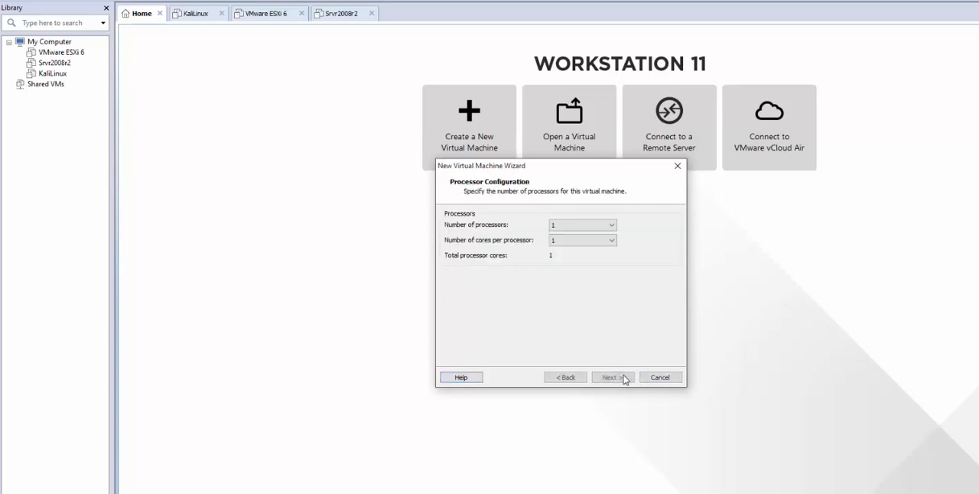
# - Give the virtual machine one processor with 2 cores and 2 GB of memory
pyautogui.click(611, 243)
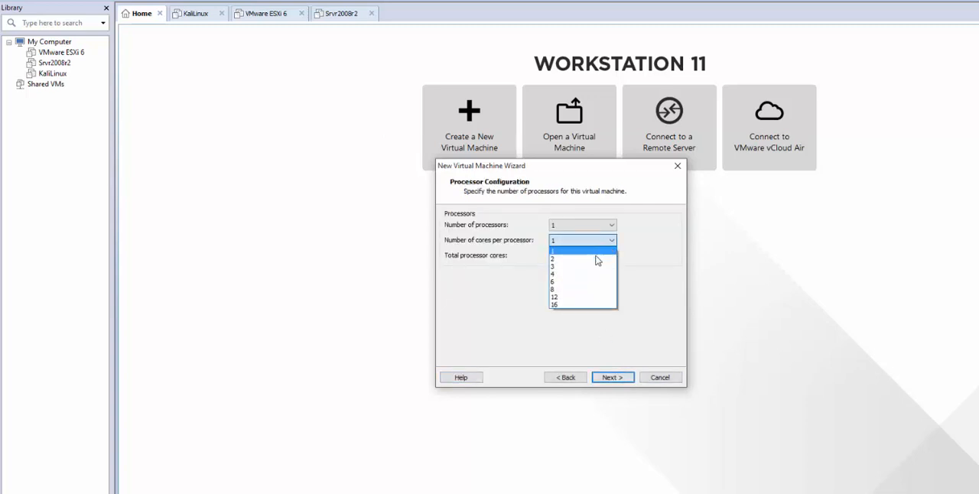
pyautogui.click(595, 259)
pyautogui.click(616, 379)
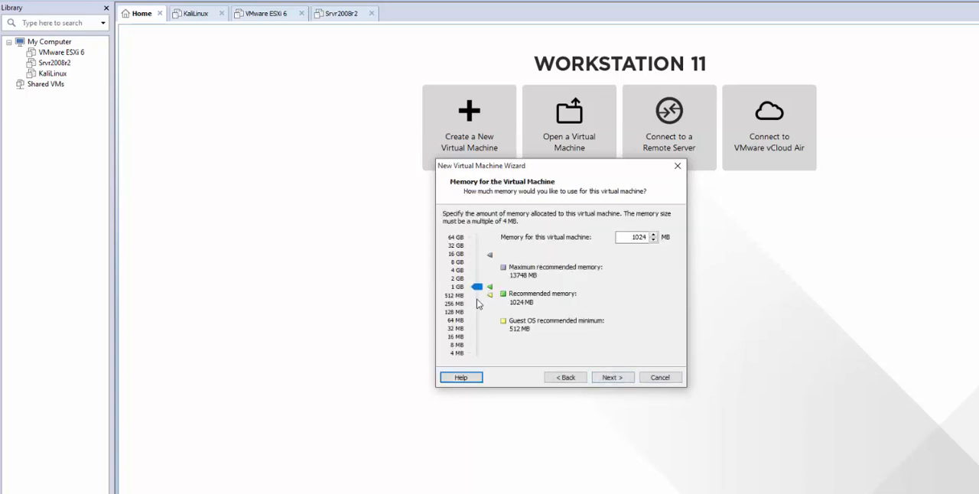
pyautogui.moveTo(478, 287); pyautogui.dragTo(477, 284)
pyautogui.click(616, 377)
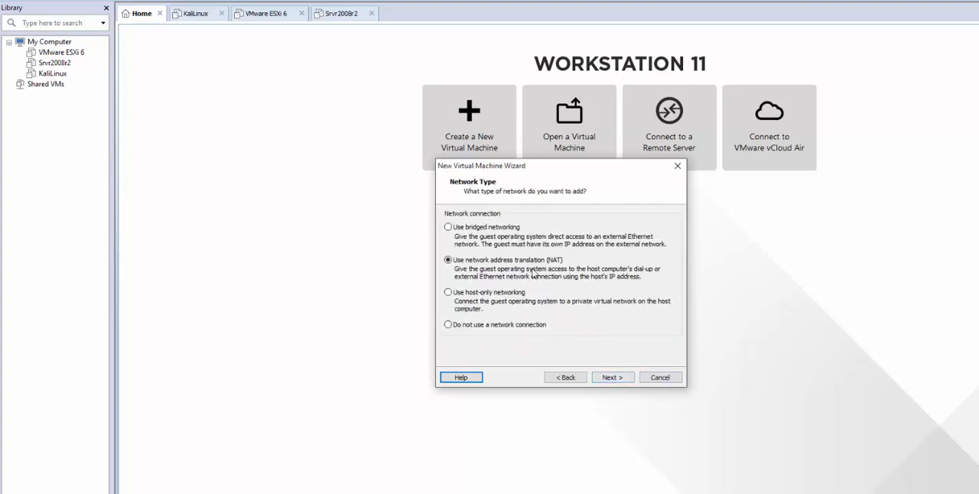
# - Choose bridged networking and a new SCSI virtual disk on the recommended LSI Logic controller
pyautogui.click(448, 228)
pyautogui.click(625, 379)
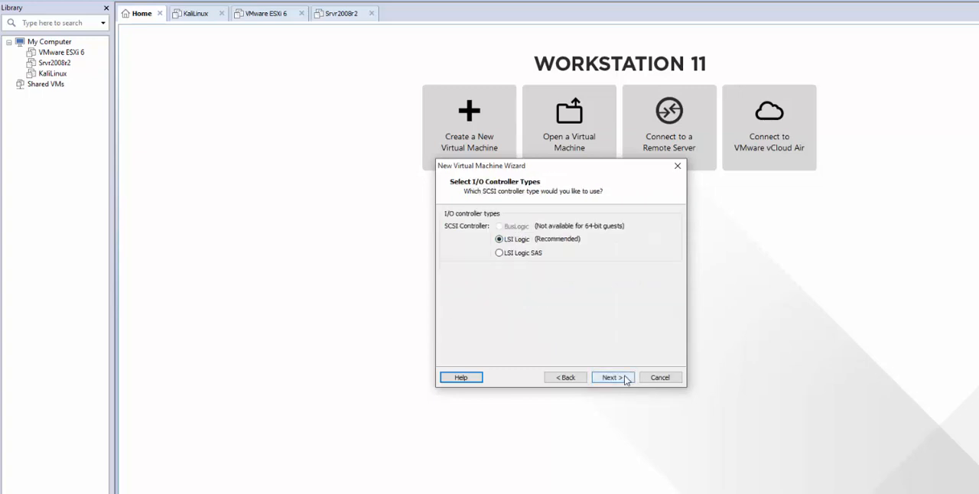
pyautogui.click(625, 379)
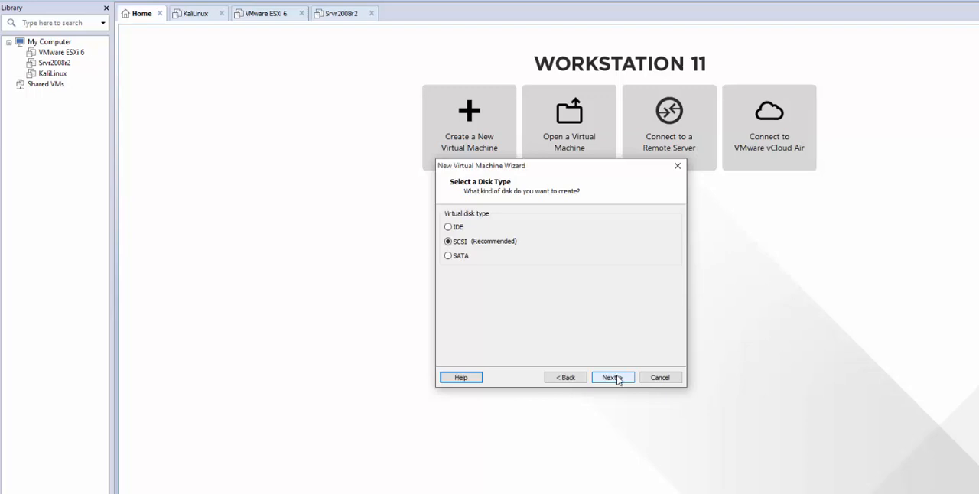
pyautogui.click(616, 378)
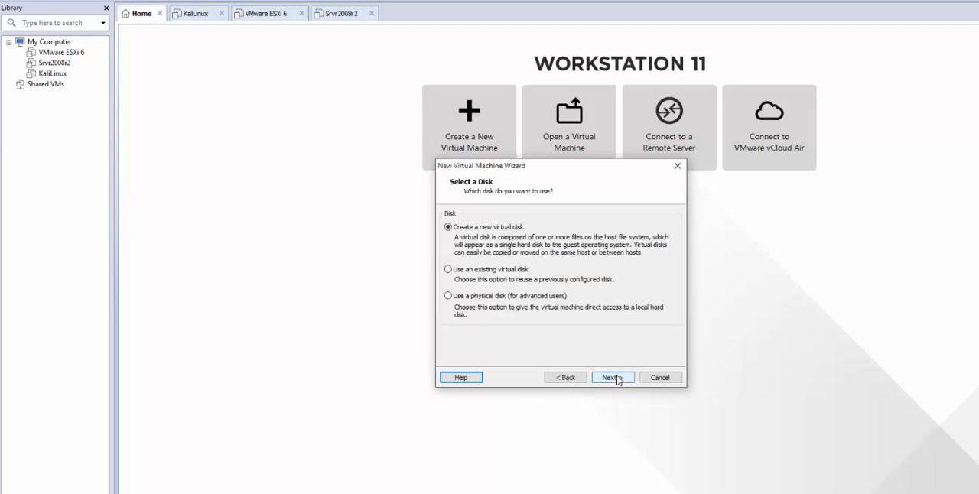
pyautogui.click(613, 378)
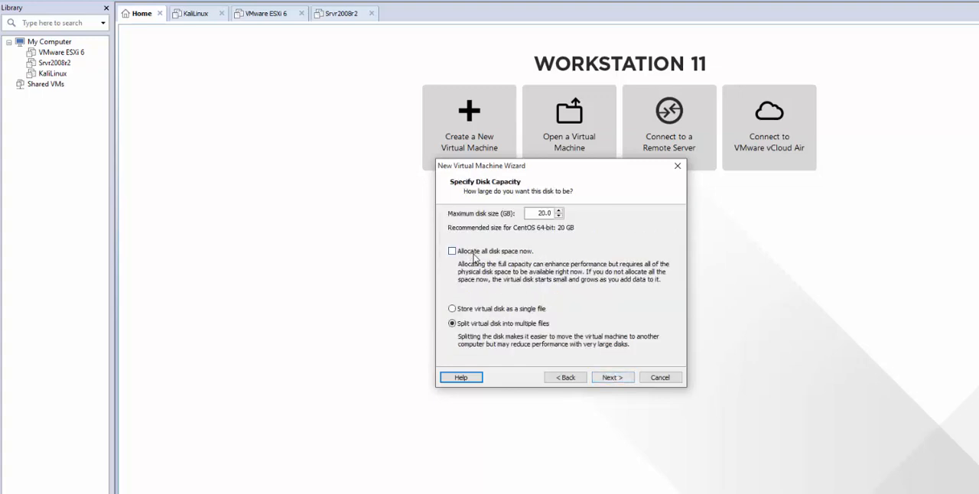
# - Set the virtual disk to 25 GB stored as a single file, Firewall.vmdk, and finish creating the machine
pyautogui.click(456, 308)
pyautogui.click(559, 210)
pyautogui.click(559, 211)
pyautogui.click(559, 211)
pyautogui.click(559, 210)
pyautogui.click(559, 211)
pyautogui.click(612, 377)
pyautogui.click(612, 379)
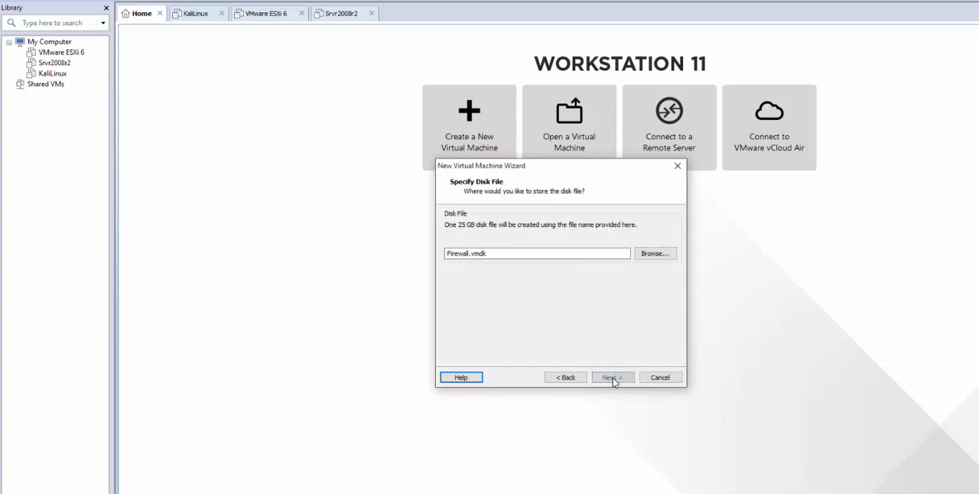
pyautogui.click(612, 377)
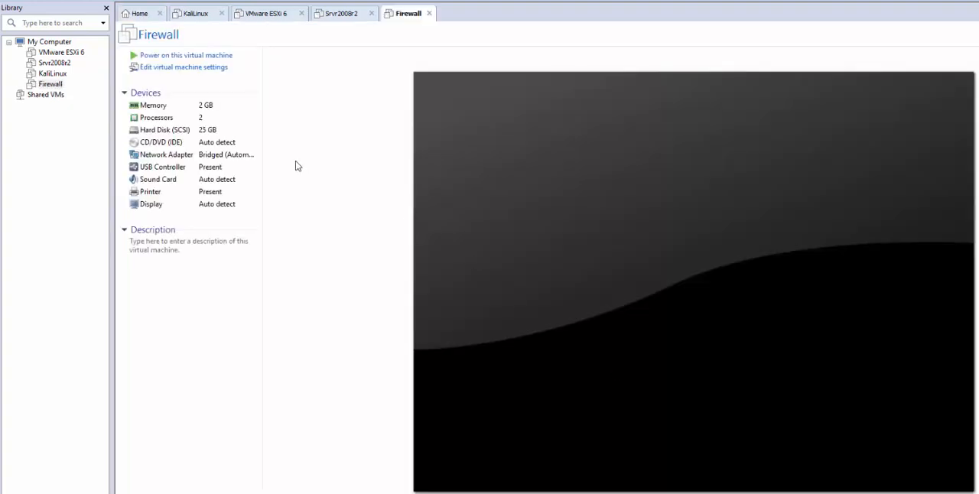
# - Attach the ISO image CentOS-6.5-i386-bin-DVD1 from J:\ISO_Images\Servers to the Firewall machine's CD/DVD drive
pyautogui.doubleClick(163, 144)
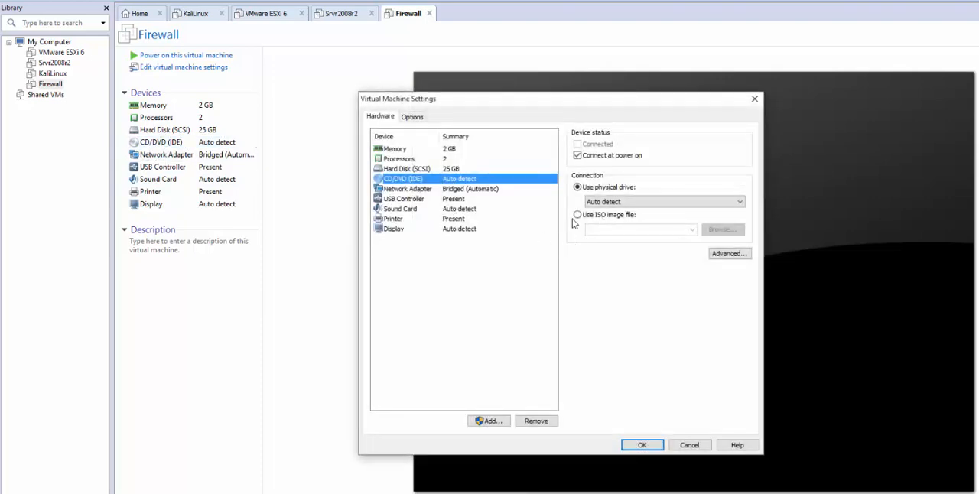
pyautogui.click(578, 215)
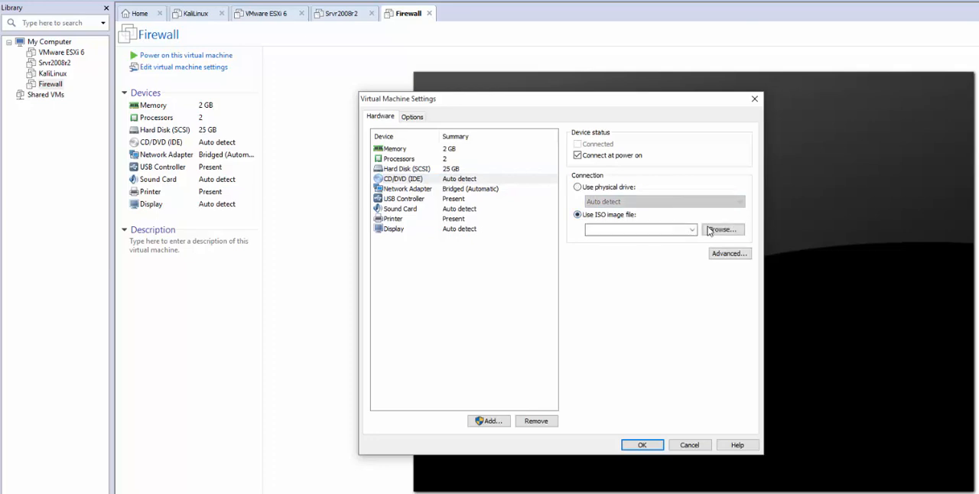
pyautogui.click(722, 230)
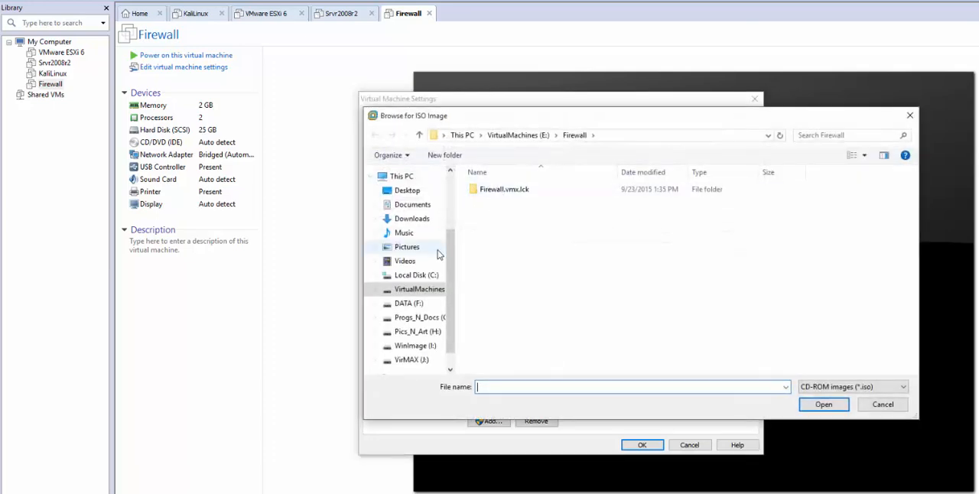
pyautogui.click(410, 359)
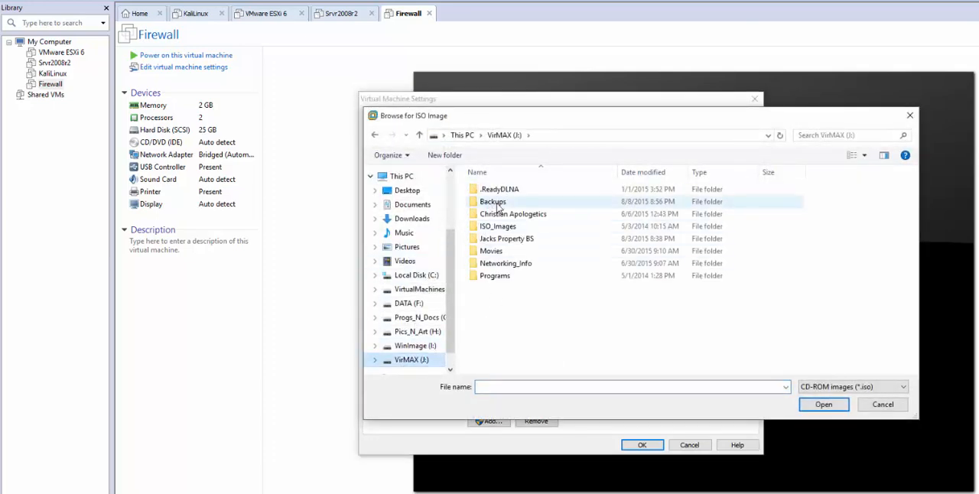
pyautogui.click(503, 228)
pyautogui.doubleClick(502, 227)
pyautogui.doubleClick(495, 202)
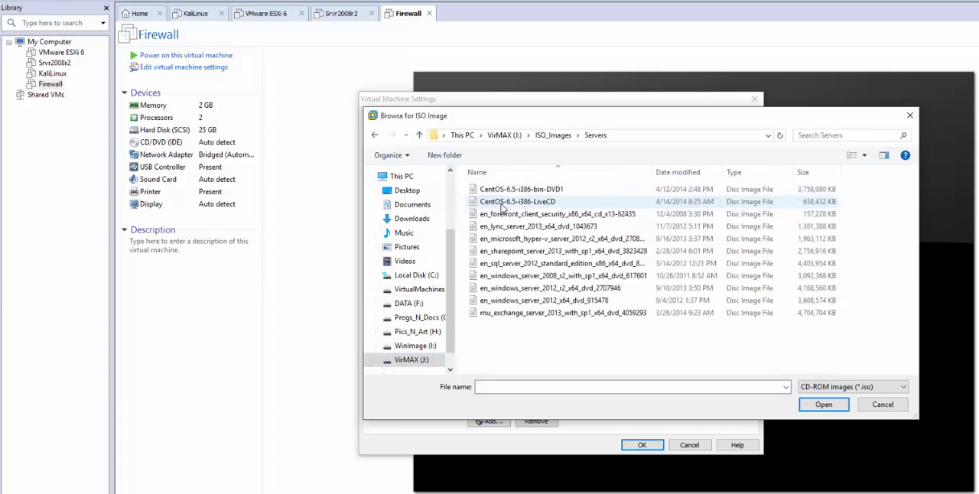
pyautogui.click(526, 191)
pyautogui.click(824, 404)
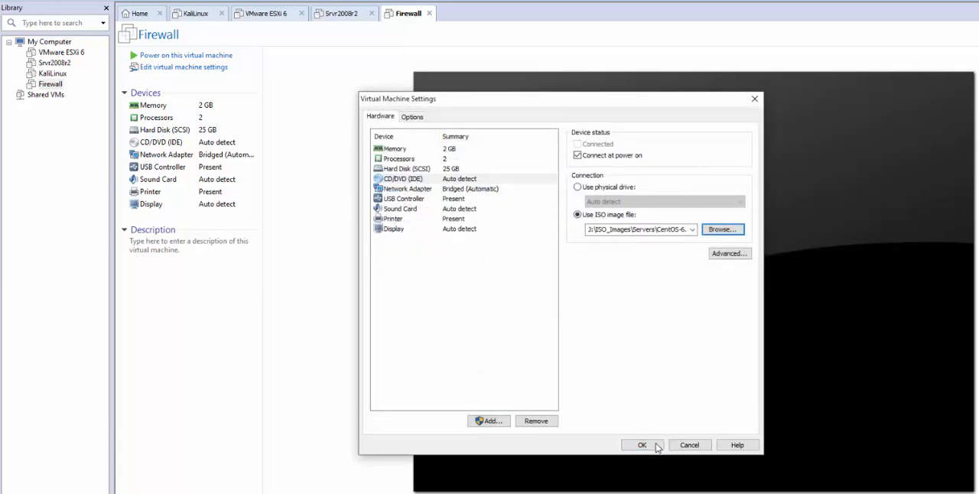
# - Add a second network adapter on the custom network VMnet1 (Host-only) and save the machine's settings
pyautogui.click(490, 422)
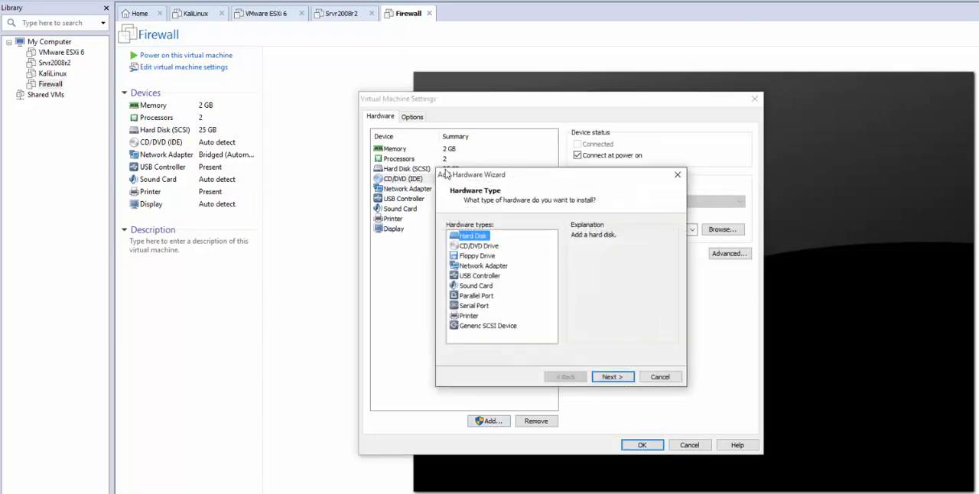
pyautogui.click(484, 266)
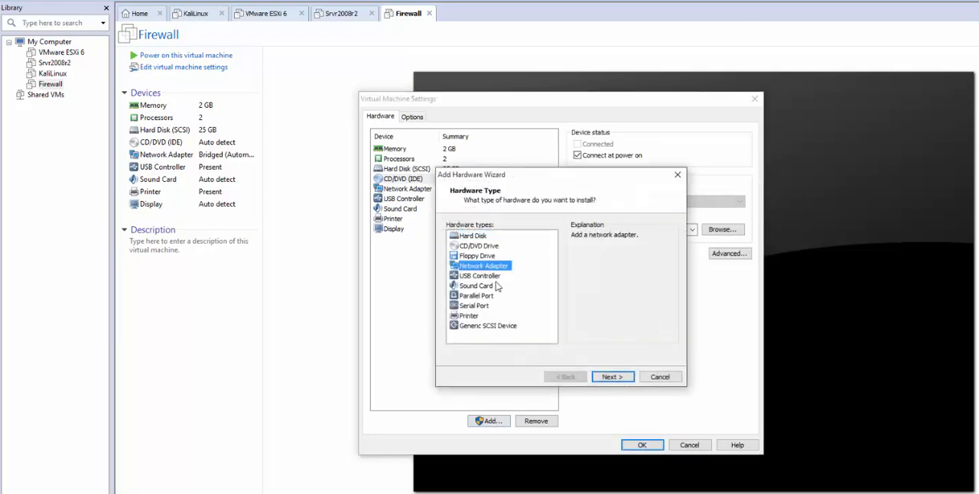
pyautogui.click(613, 377)
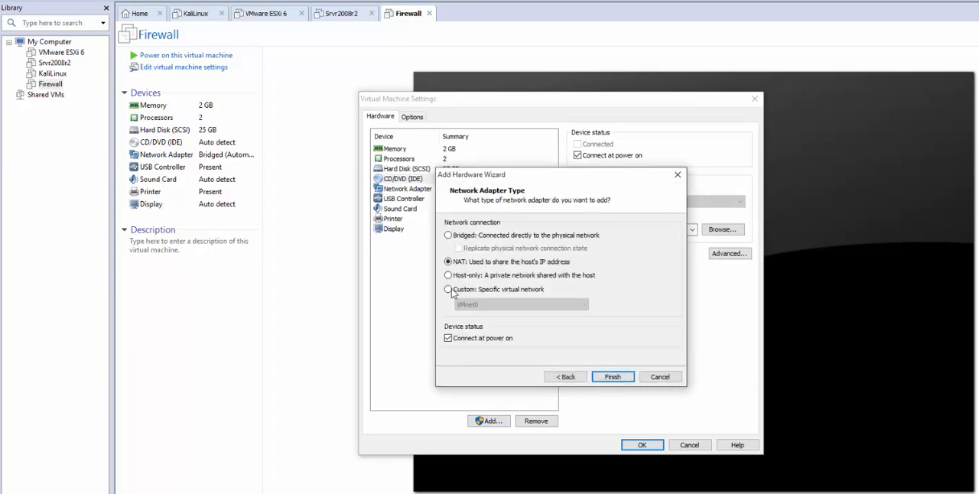
pyautogui.click(449, 290)
pyautogui.click(566, 306)
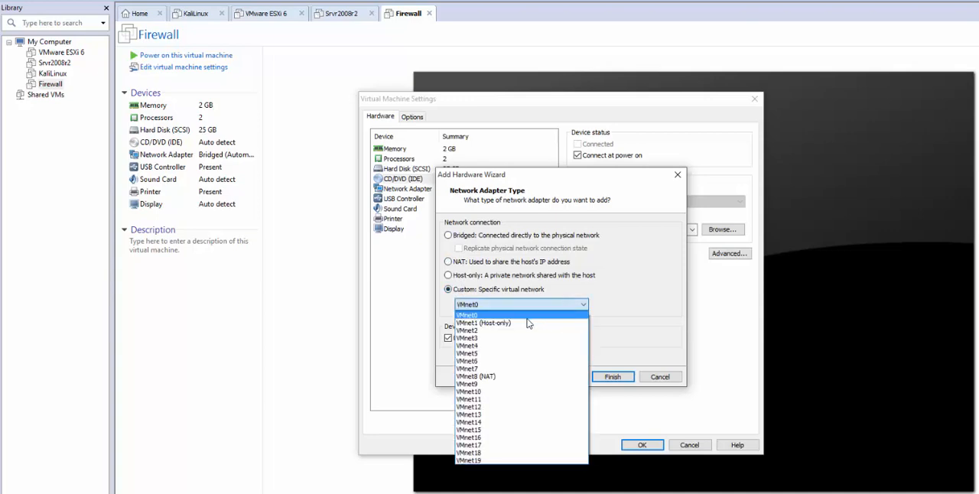
pyautogui.click(482, 323)
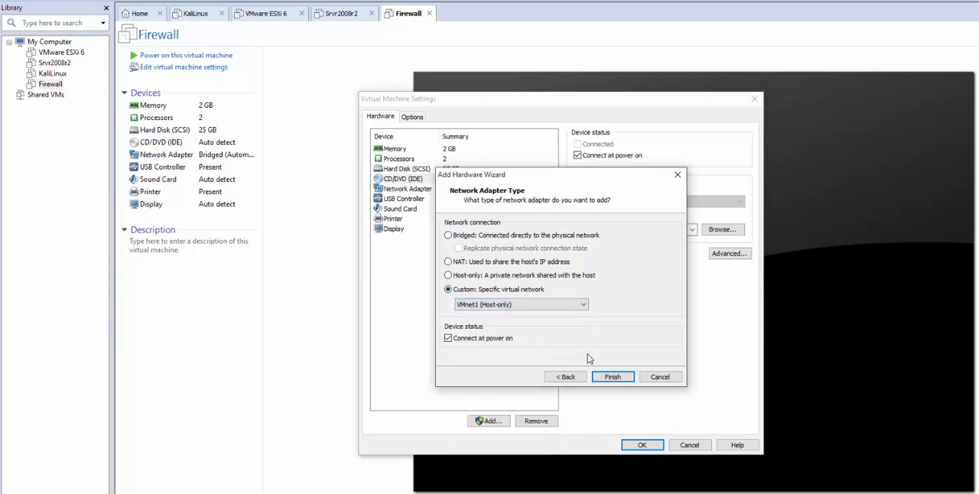
pyautogui.click(623, 379)
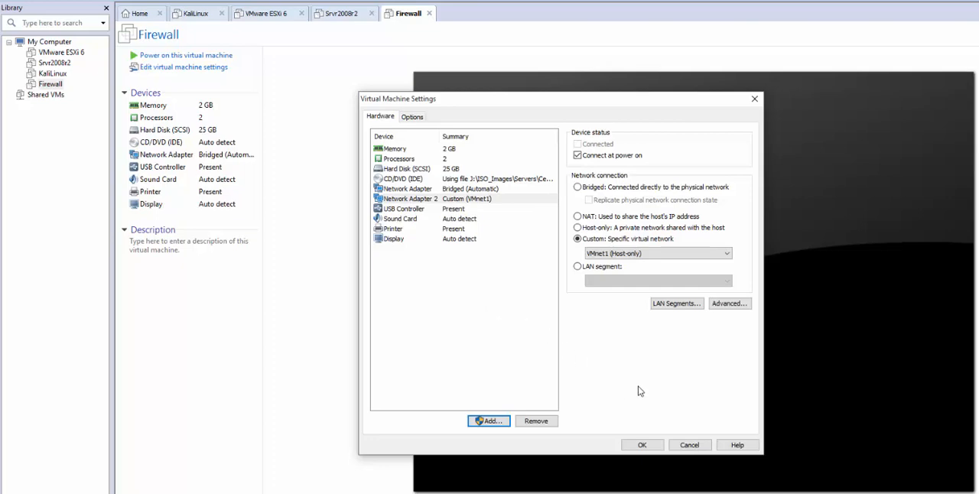
pyautogui.click(644, 447)
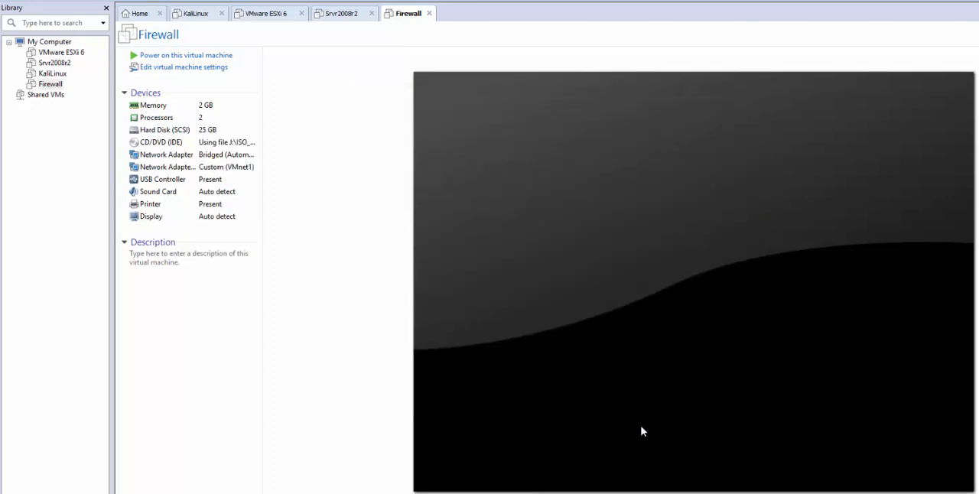
# - Power on the Firewall machine and start the CentOS 6.5 installation, skipping the media test
pyautogui.click(203, 57)
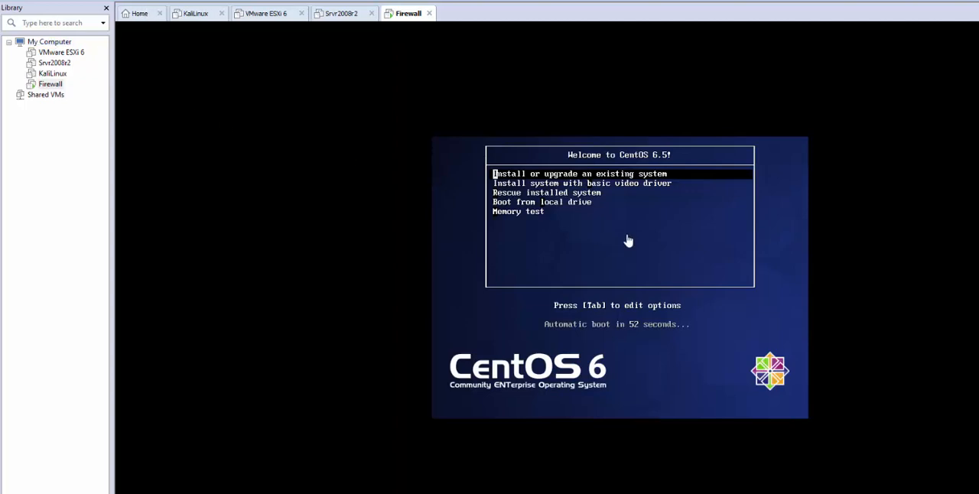
pyautogui.press('Return')
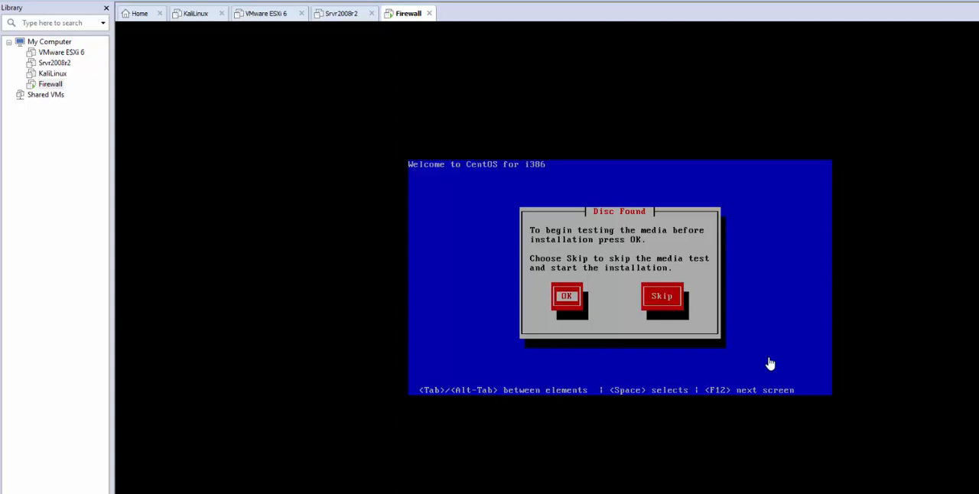
pyautogui.press('Tab')
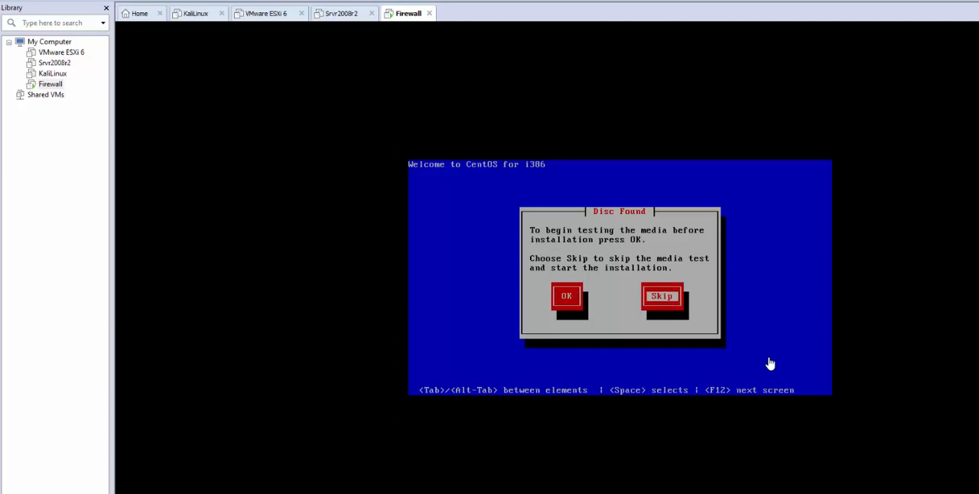
pyautogui.press('Return')
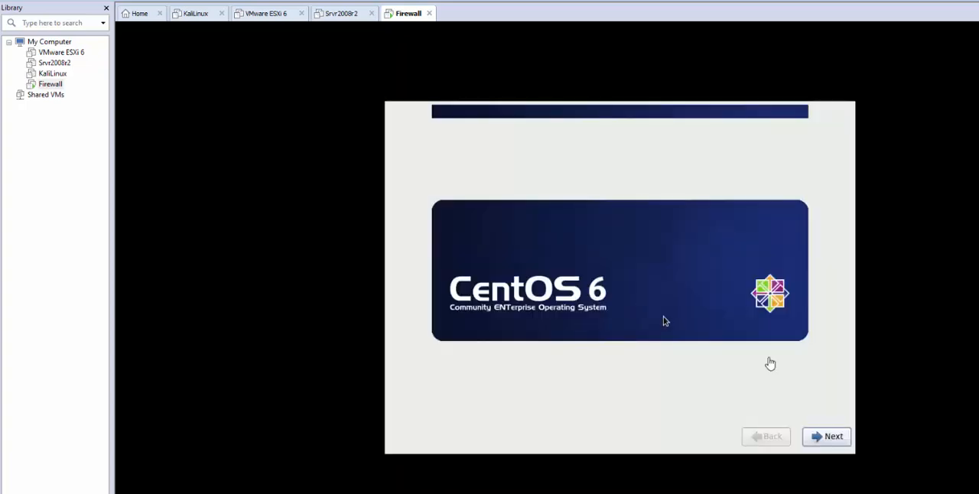
# - Proceed past the CentOS welcome screen, keeping English as the installation language and the default keyboard layout
pyautogui.click(830, 438)
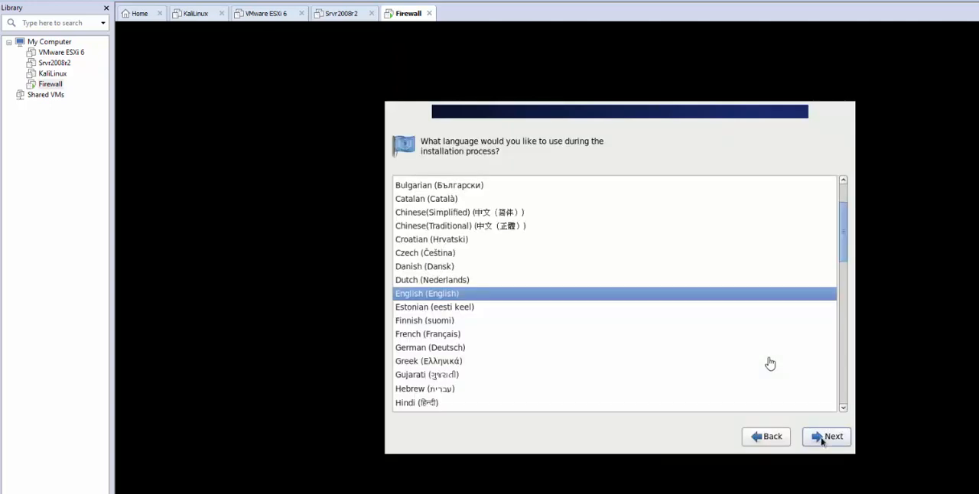
pyautogui.click(825, 437)
pyautogui.click(826, 438)
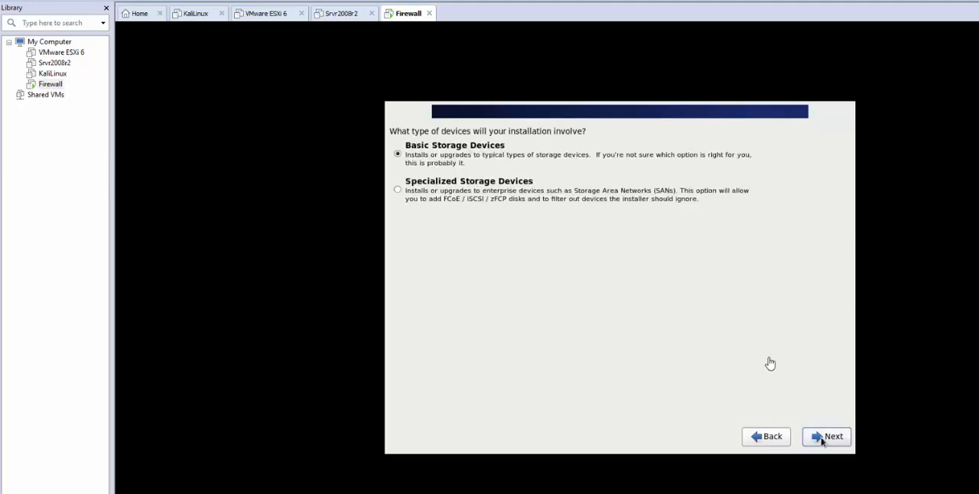
# - Keep basic storage devices with any data on the virtual disk discarded, and set the hostname to fw.lab.local
pyautogui.click(825, 437)
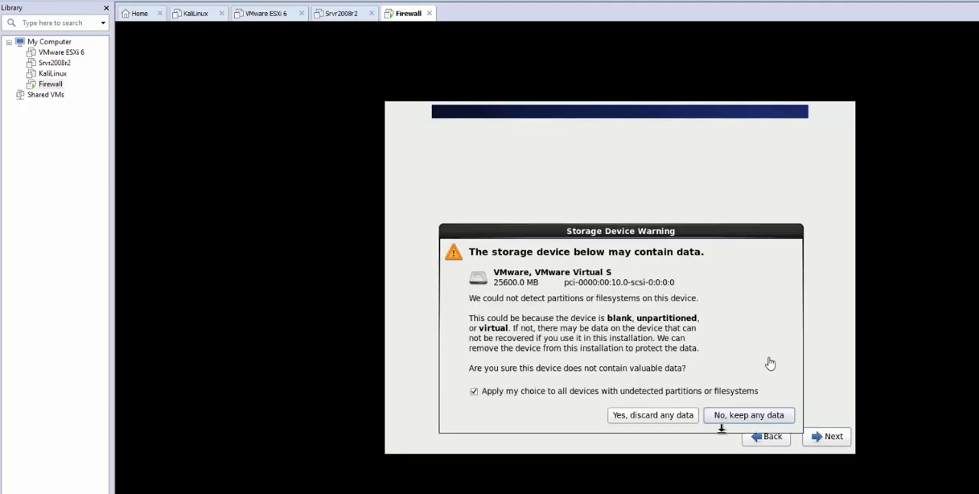
pyautogui.click(654, 419)
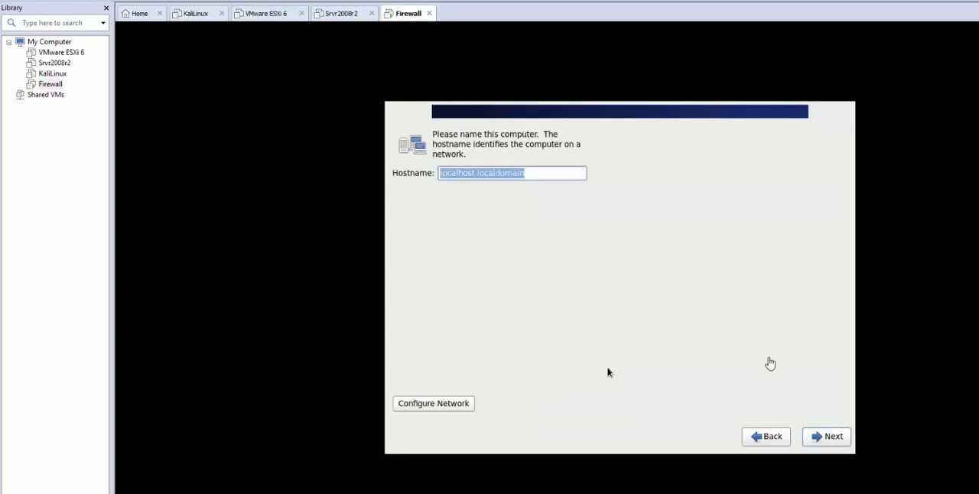
pyautogui.write('fw.lab.local')
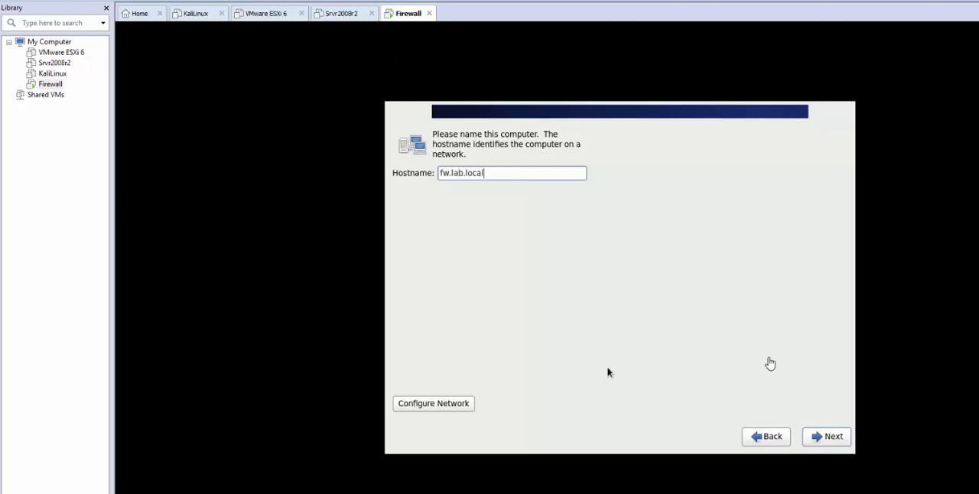
# - Open the network configuration and set the IPv4 method of the System eth1 connection to Manual
pyautogui.click(432, 405)
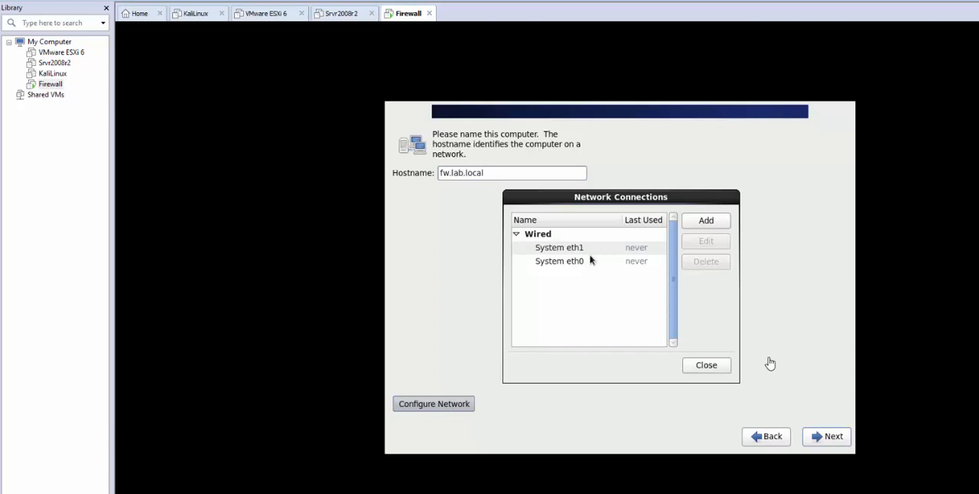
pyautogui.doubleClick(586, 250)
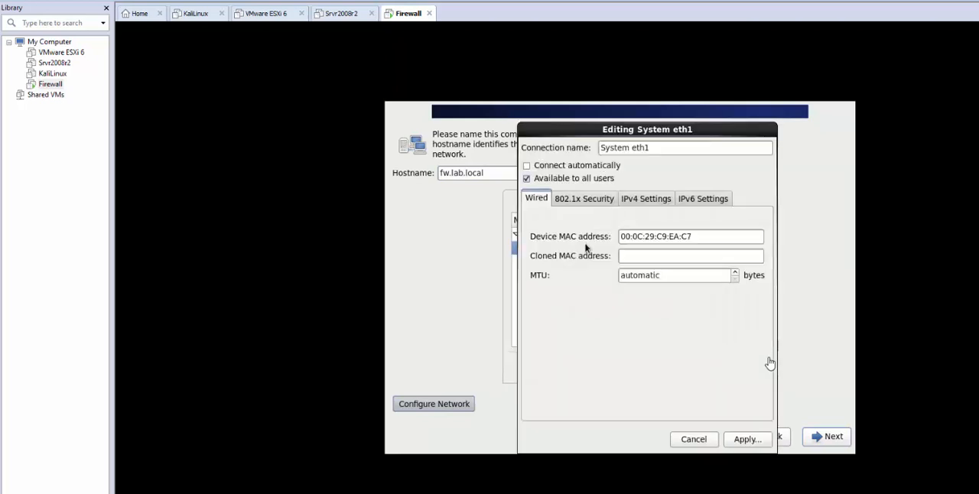
pyautogui.click(630, 202)
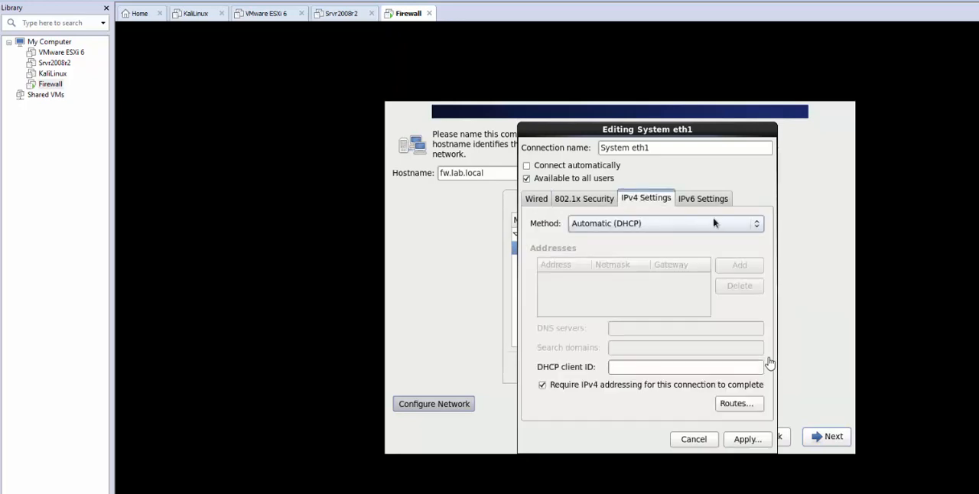
pyautogui.click(672, 222)
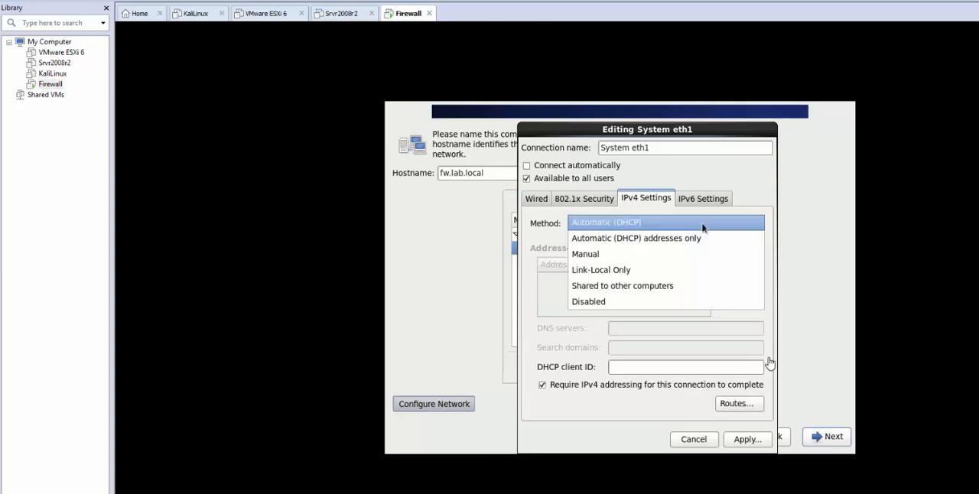
pyautogui.click(599, 253)
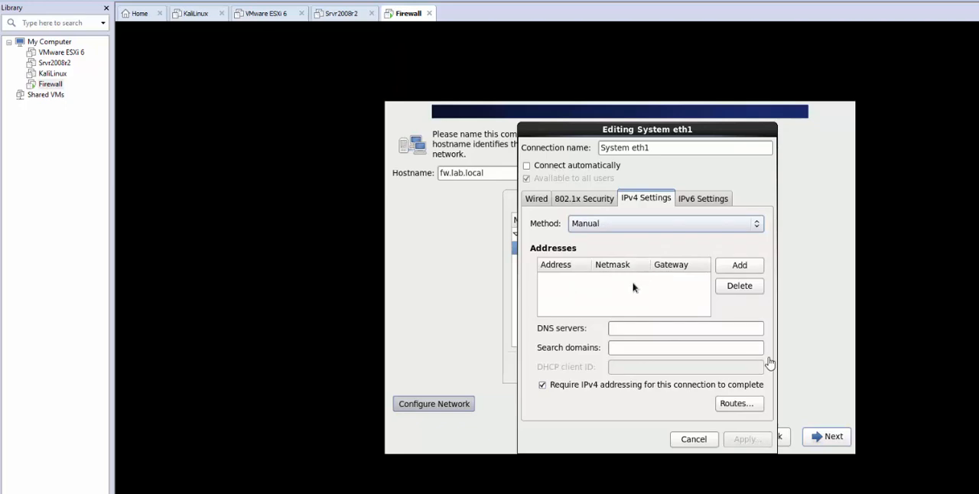
# - Add the address 192.168.1.110 with netmask 24 and a gateway to System eth1 and apply the settings
pyautogui.click(577, 268)
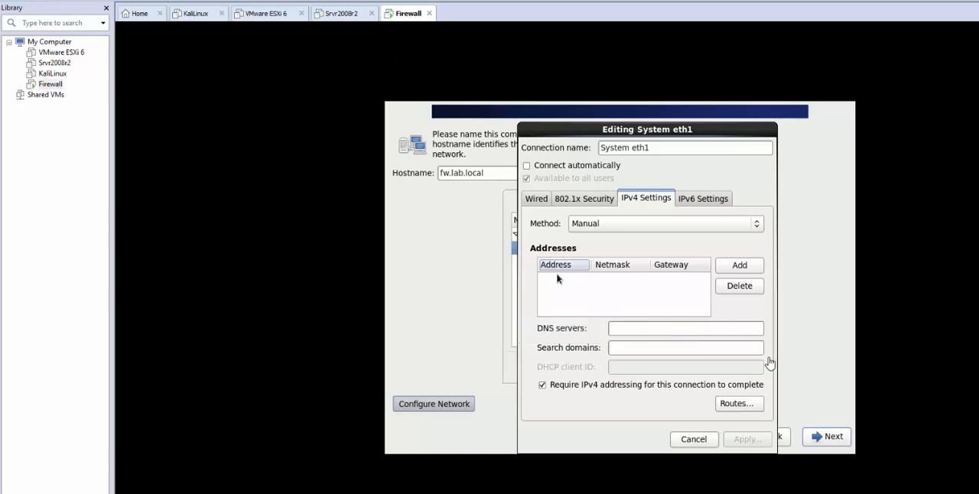
pyautogui.click(718, 269)
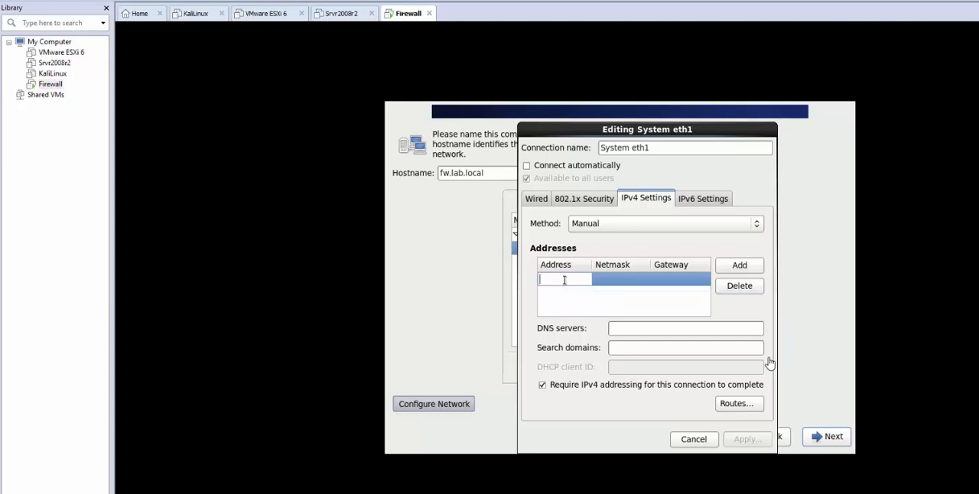
pyautogui.write('192.168.1.110')
pyautogui.click(601, 279)
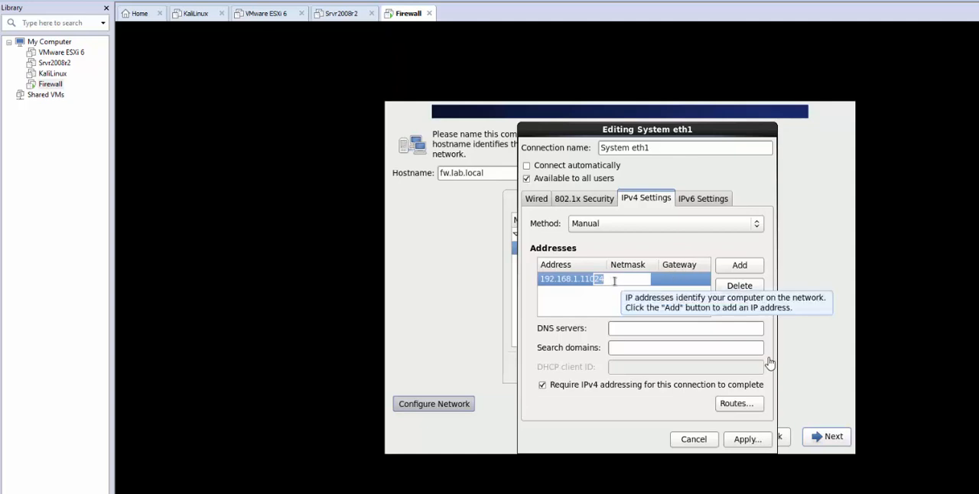
pyautogui.press('Tab')
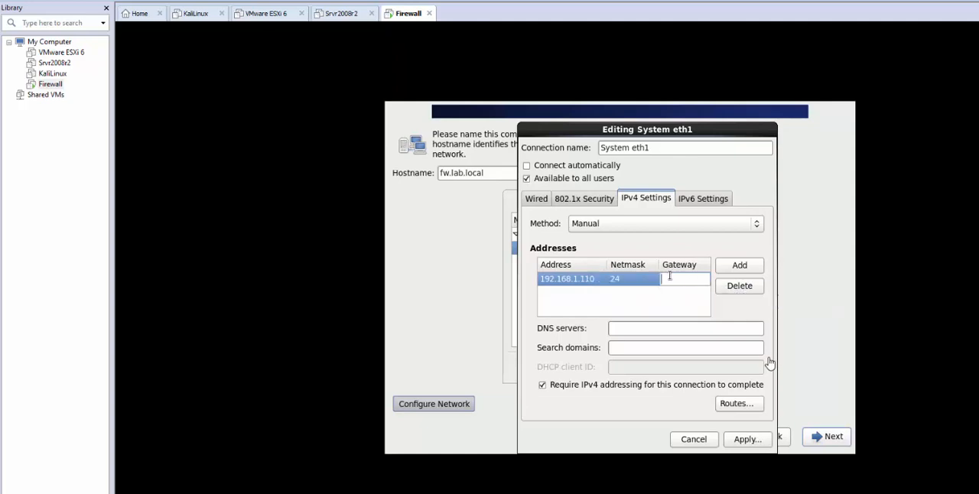
pyautogui.write('192.168.1.1')
pyautogui.press('Return')
pyautogui.click(742, 440)
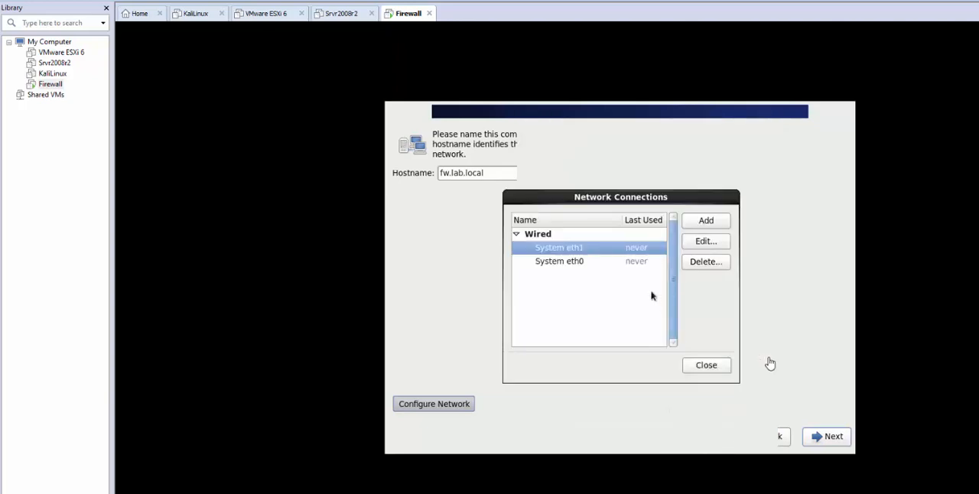
# - Set the System eth1 connection to connect automatically and apply the change
pyautogui.doubleClick(579, 252)
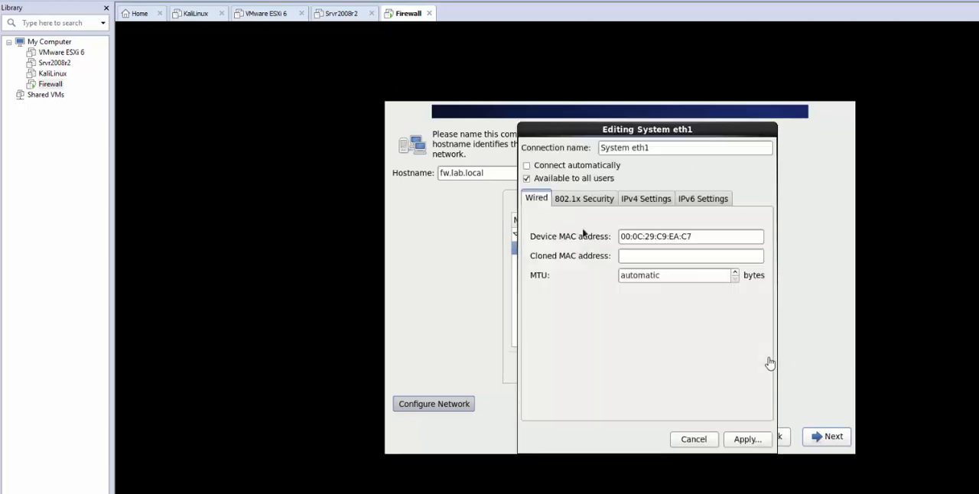
pyautogui.click(527, 167)
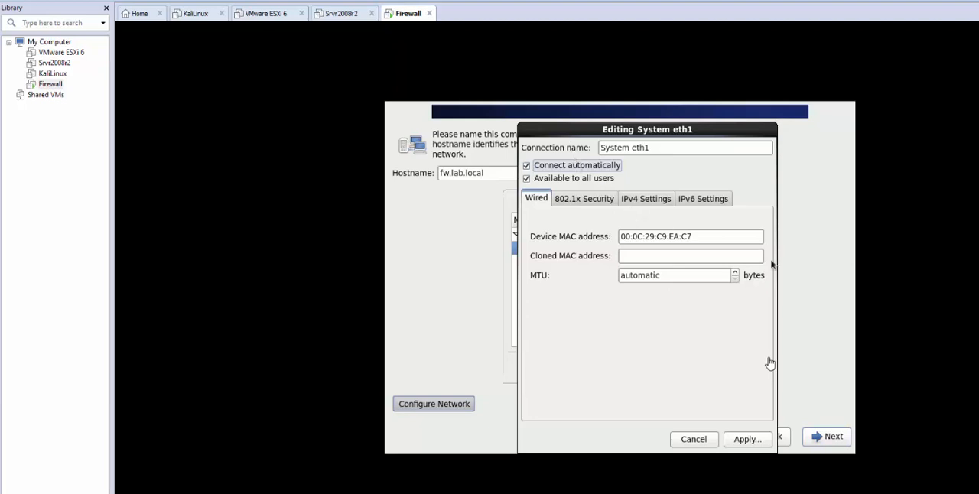
pyautogui.click(748, 439)
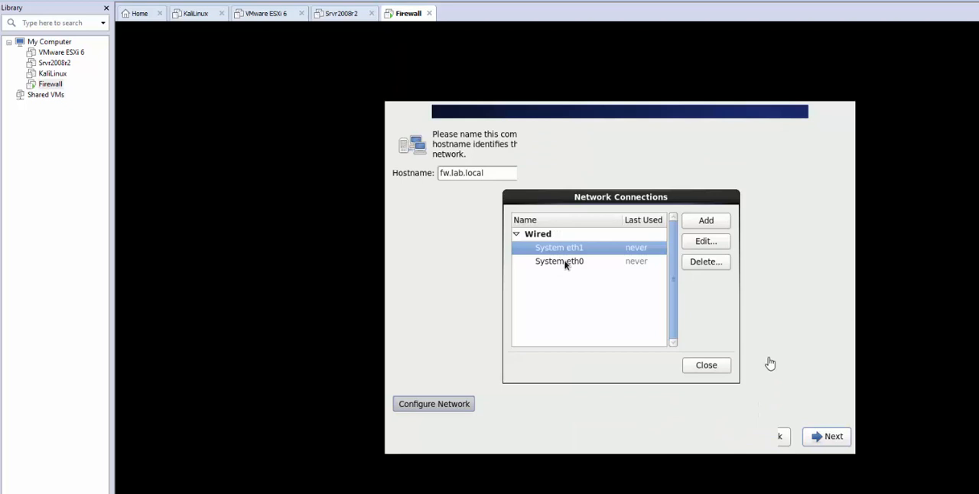
# - Open the System eth0 connection for editing and set its IPv4 method to Manual
pyautogui.doubleClick(566, 261)
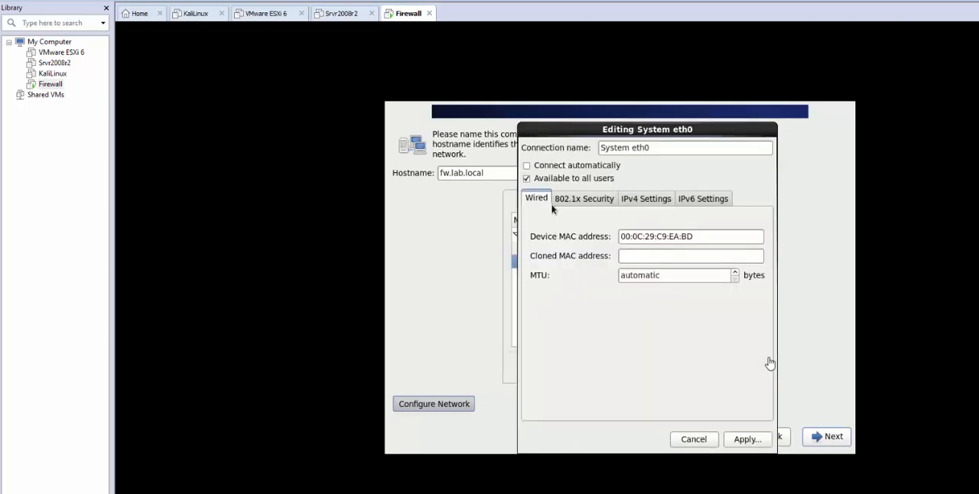
pyautogui.click(672, 201)
pyautogui.click(626, 223)
pyautogui.click(618, 254)
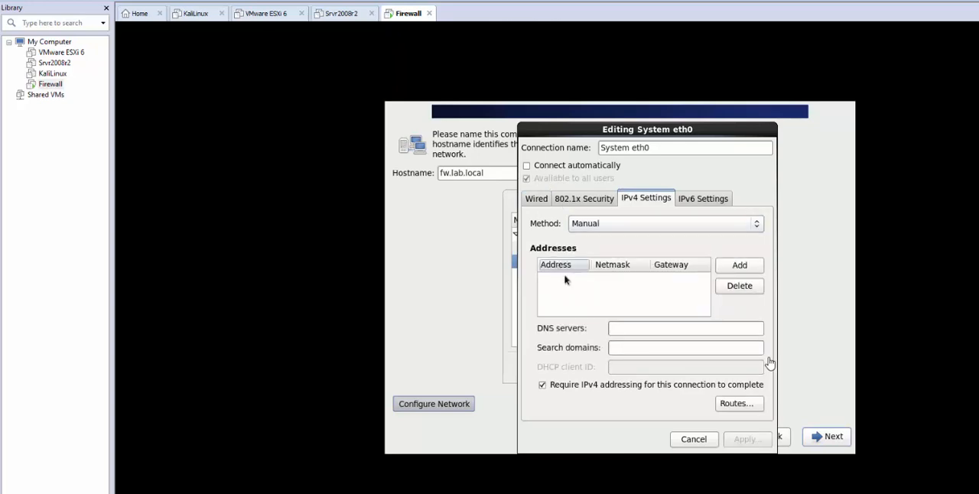
# - Add an IPv4 address entry to System eth0 with address 192.168.81.1, netmask 24 and gateway 192.168.110
pyautogui.click(752, 269)
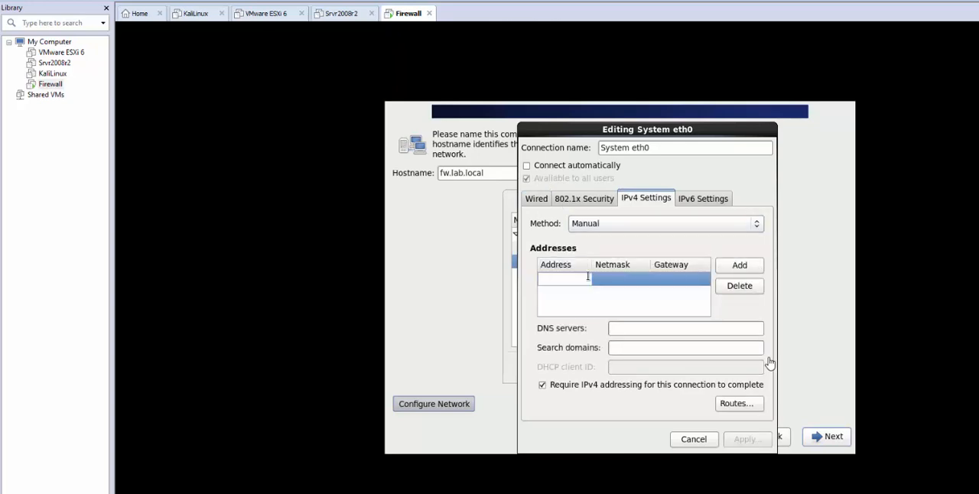
pyautogui.write('192.168.81.1')
pyautogui.click(635, 276)
pyautogui.click(684, 278)
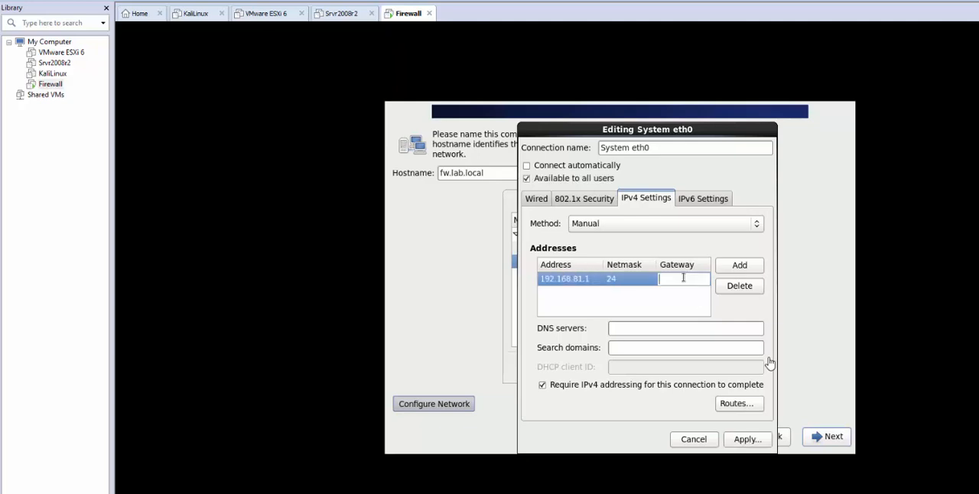
pyautogui.write('192.168.110')
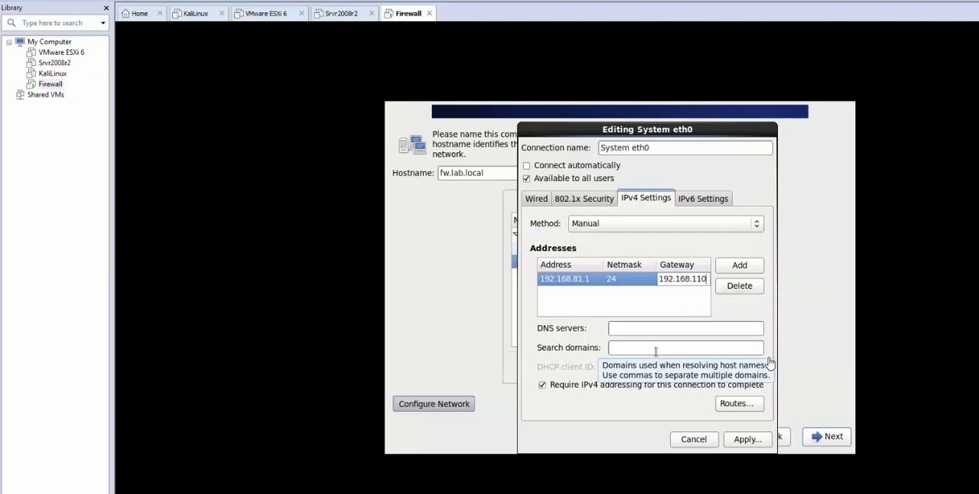
# - Set System eth0's DNS server to 192.168.1.1, make it connect automatically, and save and close the network configuration
pyautogui.click(651, 328)
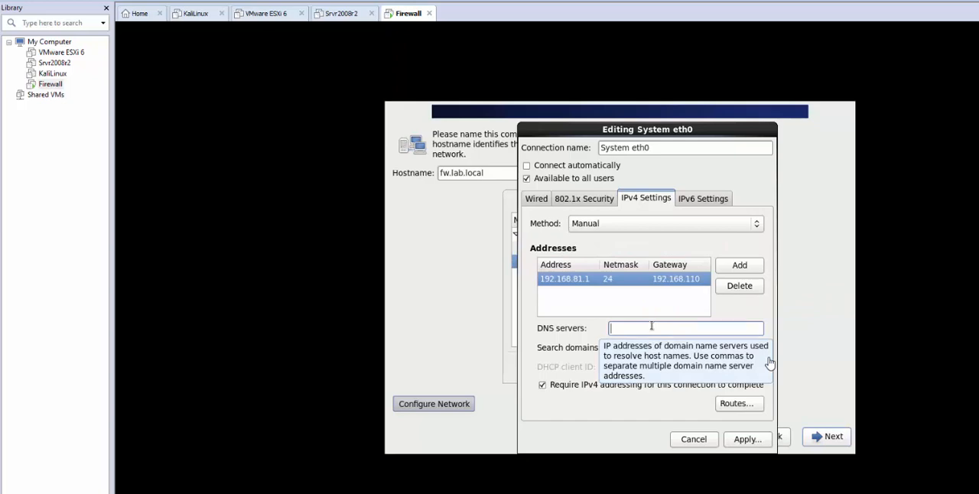
pyautogui.write('192.16')
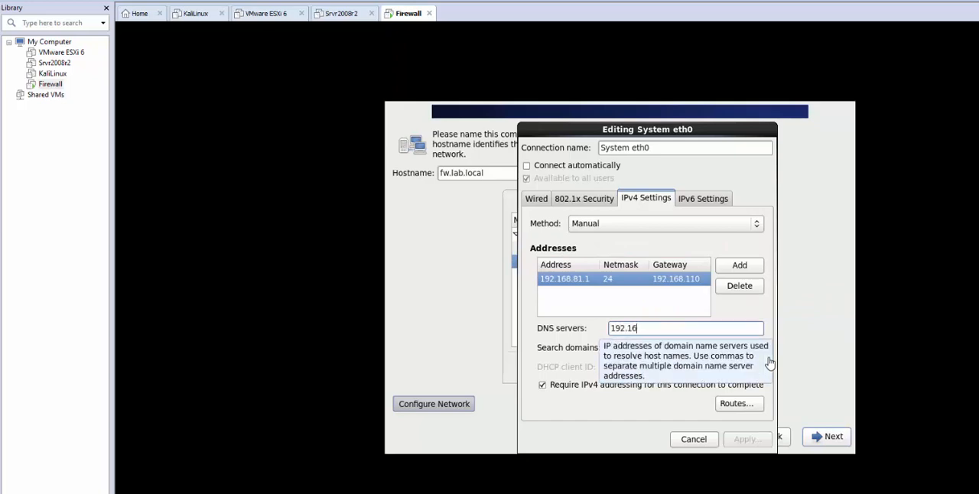
pyautogui.write('8.1.1')
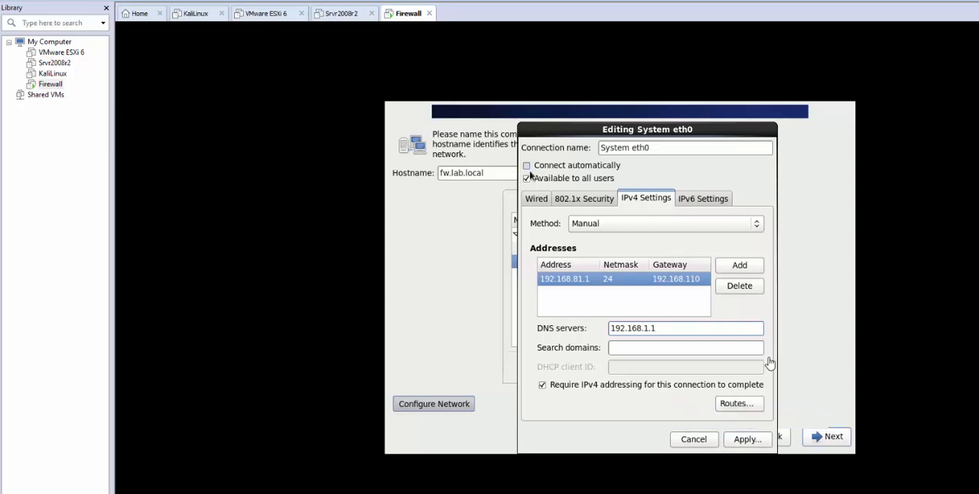
pyautogui.click(527, 166)
pyautogui.click(766, 440)
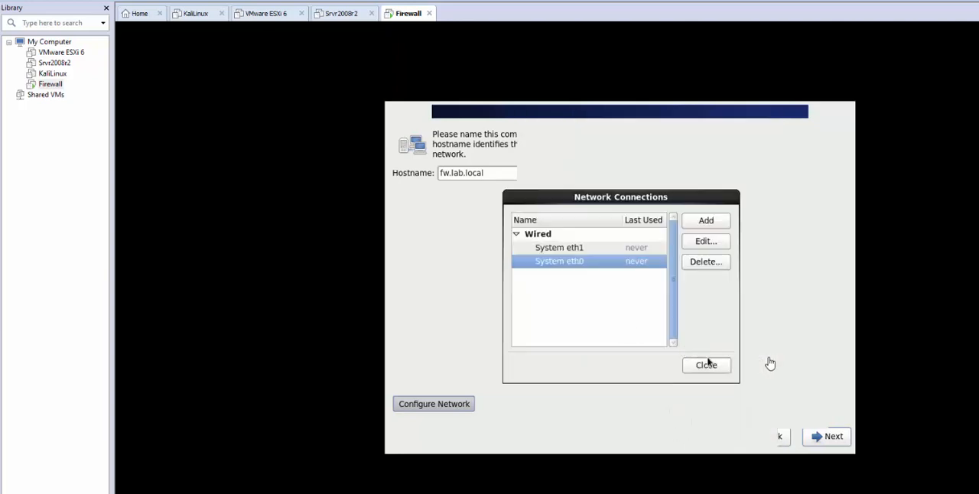
pyautogui.click(706, 365)
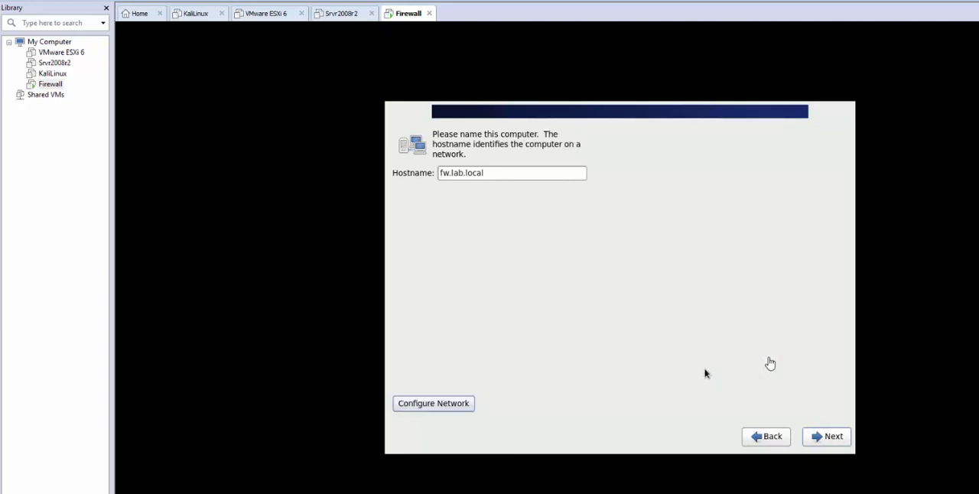
# - Continue to the time zone selection, choose America/Menominee and accept it with the system clock on UTC
pyautogui.click(841, 436)
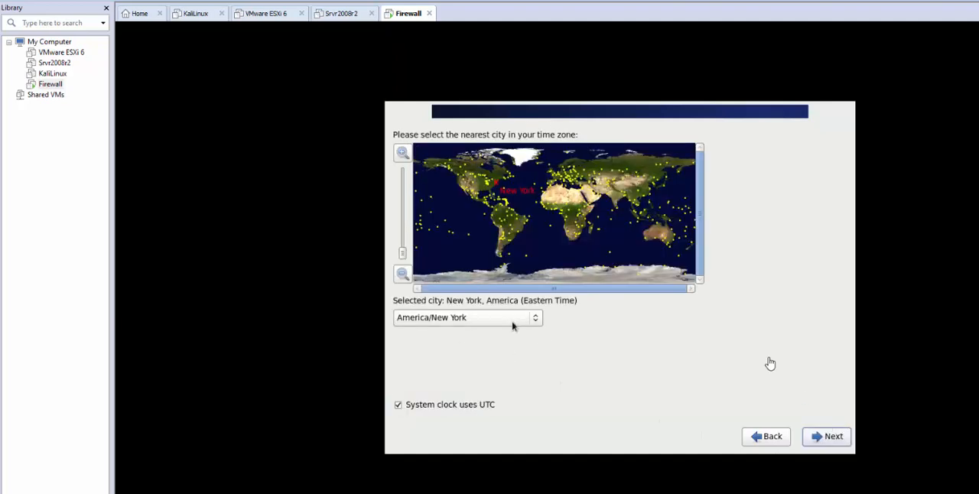
pyautogui.click(512, 326)
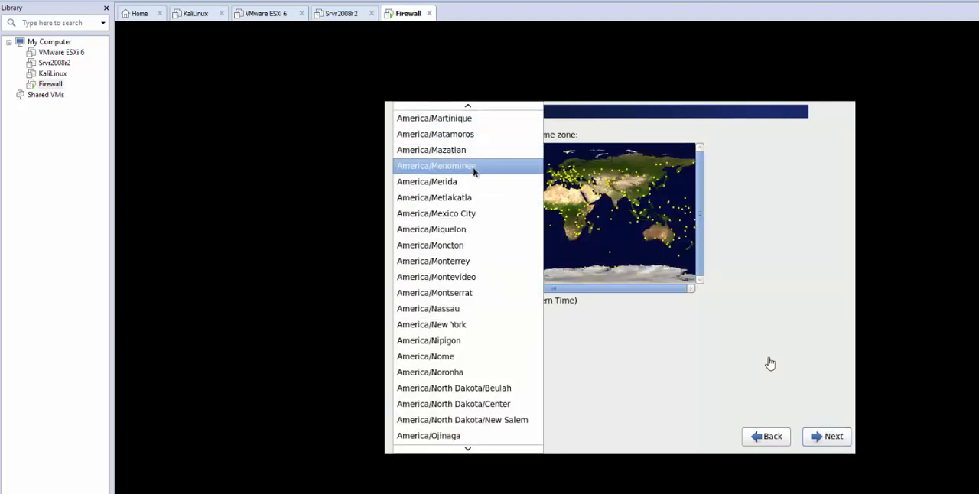
pyautogui.click(474, 172)
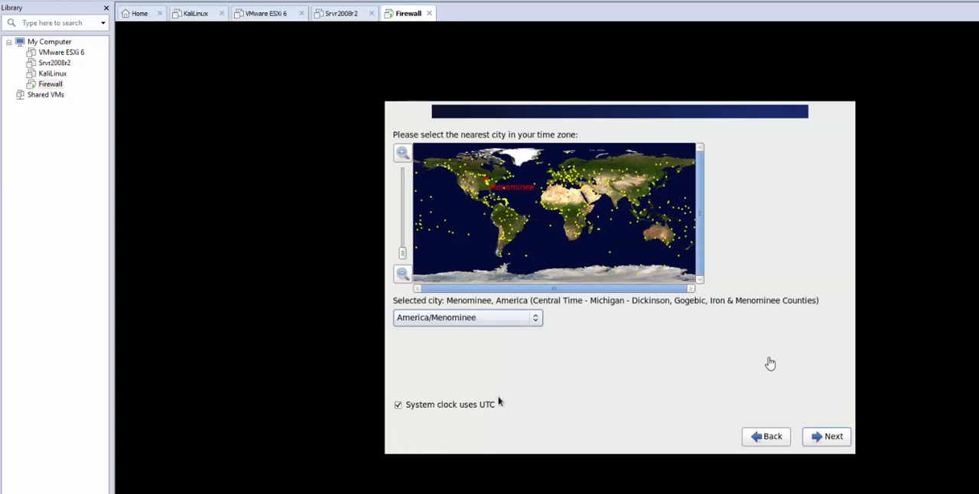
pyautogui.click(822, 437)
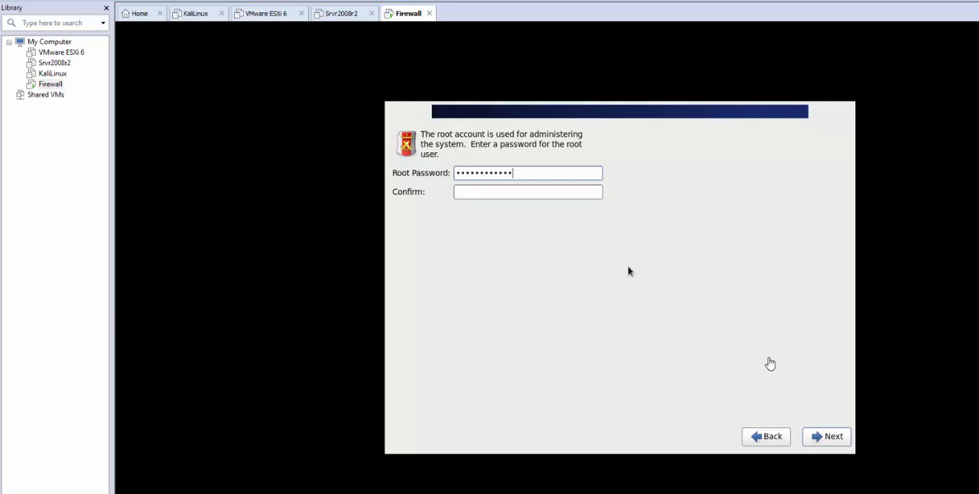
# - Enter and confirm the root password, accepting it despite being weak
pyautogui.press('Tab')
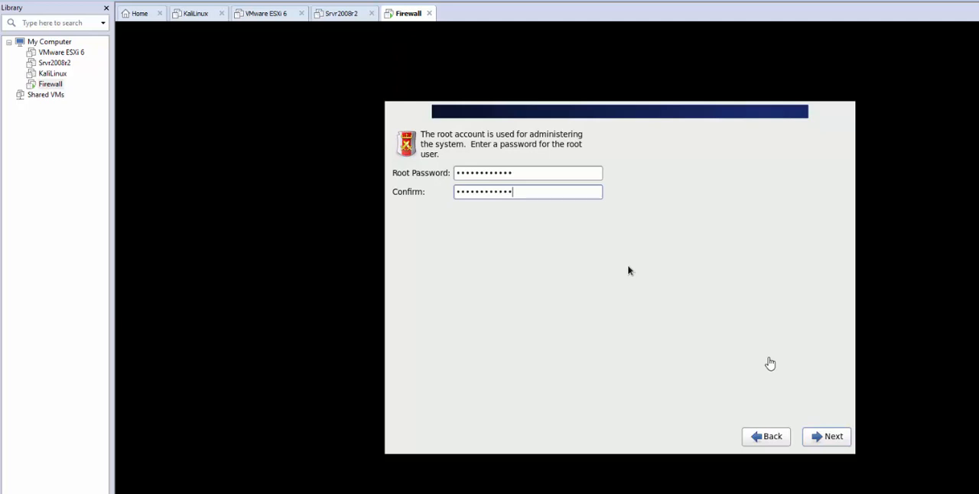
pyautogui.click(824, 436)
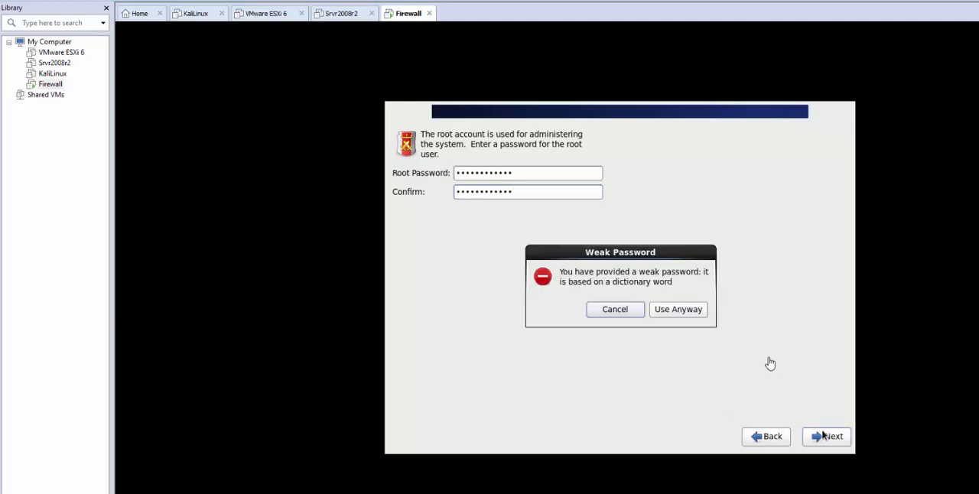
pyautogui.click(676, 312)
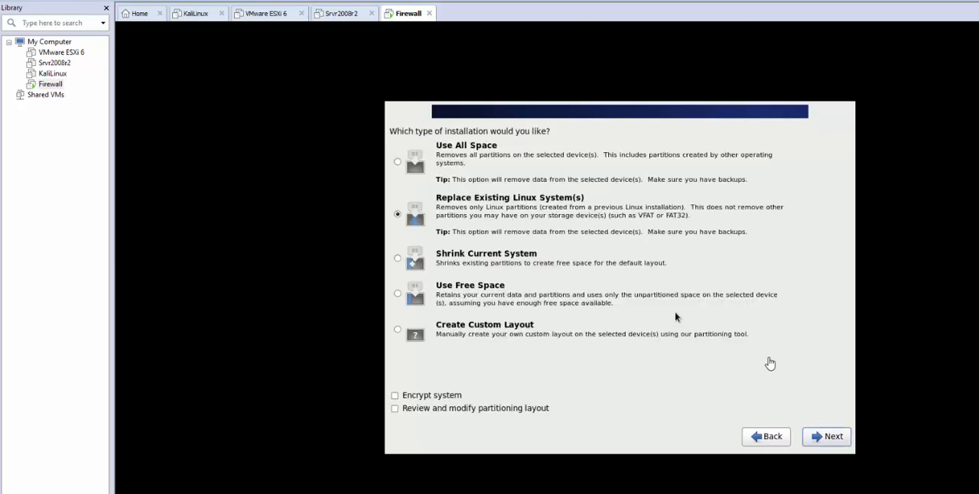
# - Choose Use All Space as the installation type and proceed without encryption or partition layout review
pyautogui.click(404, 170)
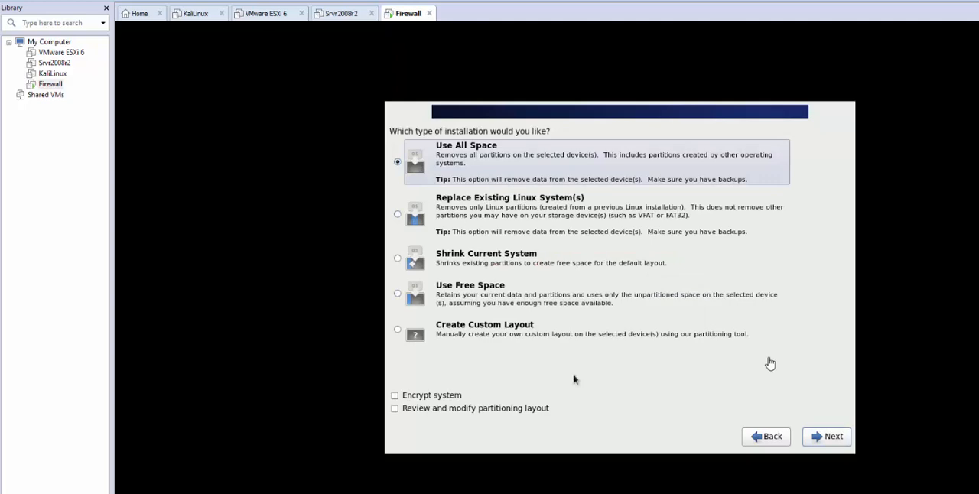
pyautogui.click(812, 441)
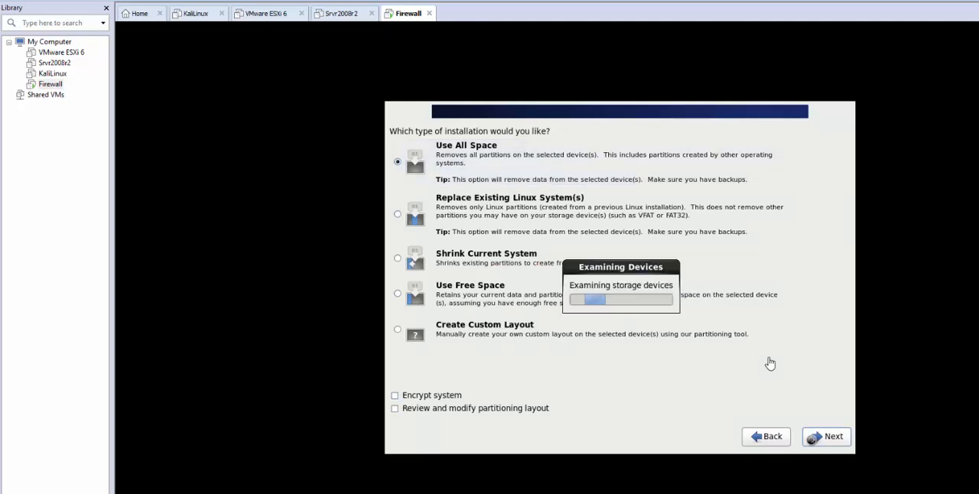
# - Choose the Basic Server software set with Customize now and continue to the package group selection
pyautogui.click(675, 317)
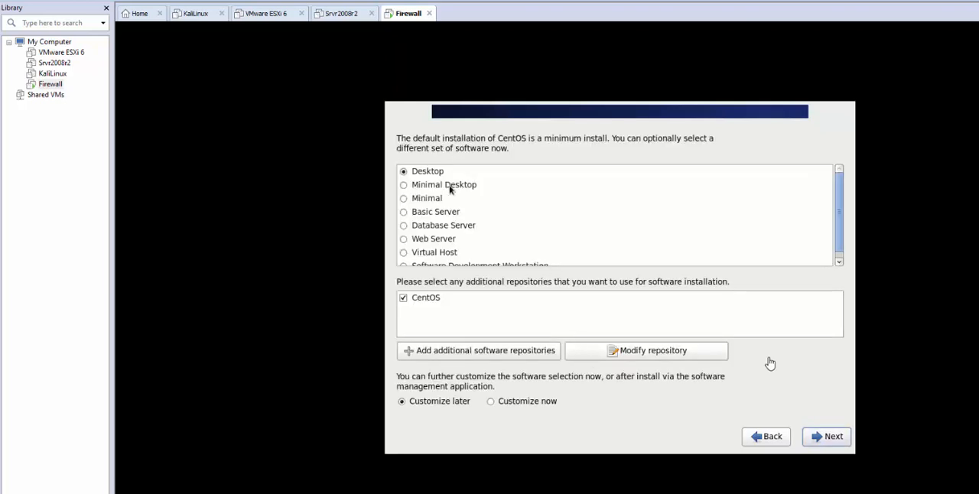
pyautogui.click(403, 215)
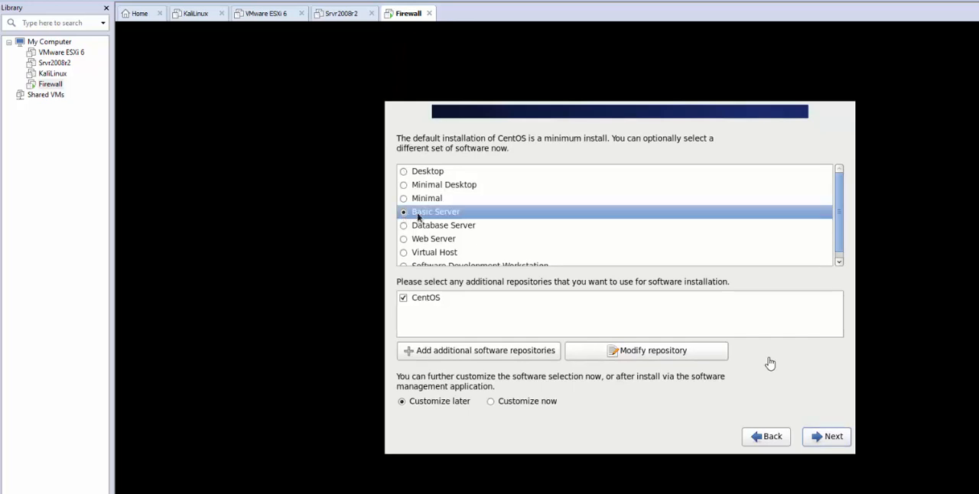
pyautogui.click(491, 403)
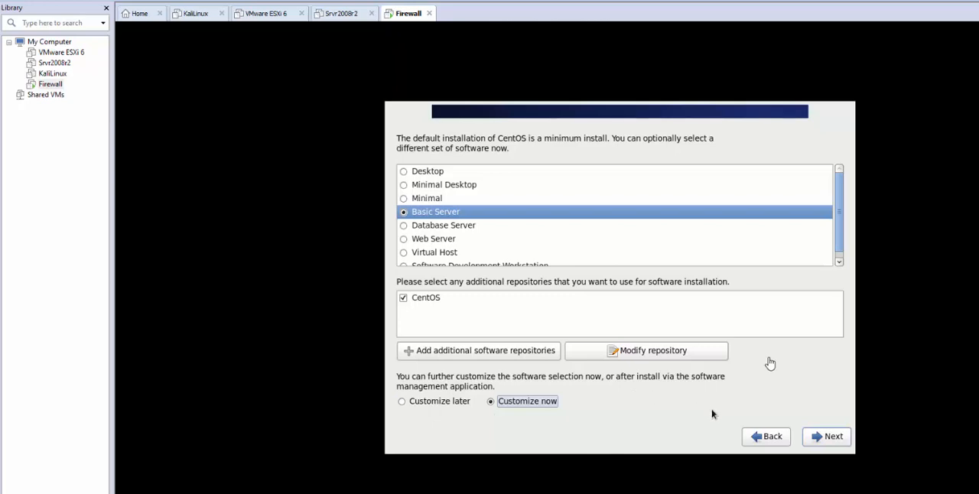
pyautogui.click(818, 437)
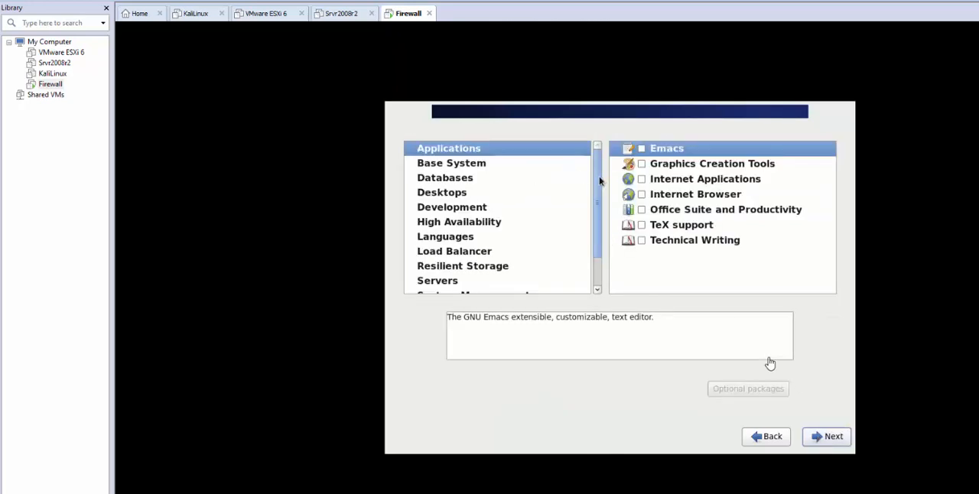
# - In the Servers category, select CIFS file server, E-mail server, FTP server and System administration tools for installation
pyautogui.scroll(-3, 598, 199)
pyautogui.click(451, 243)
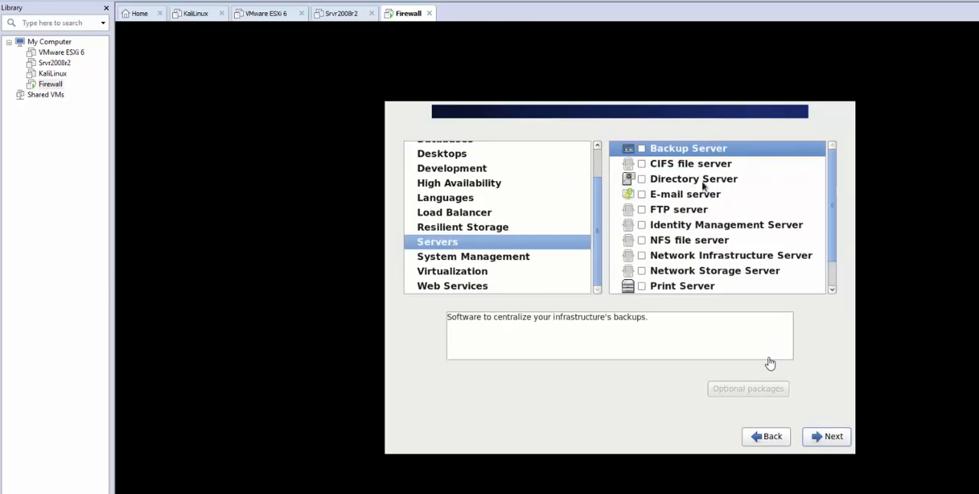
pyautogui.click(643, 164)
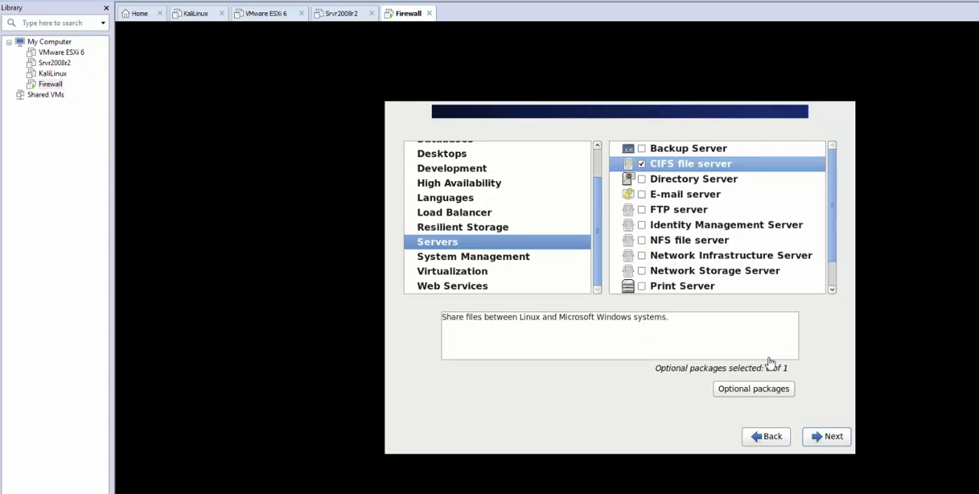
pyautogui.click(641, 194)
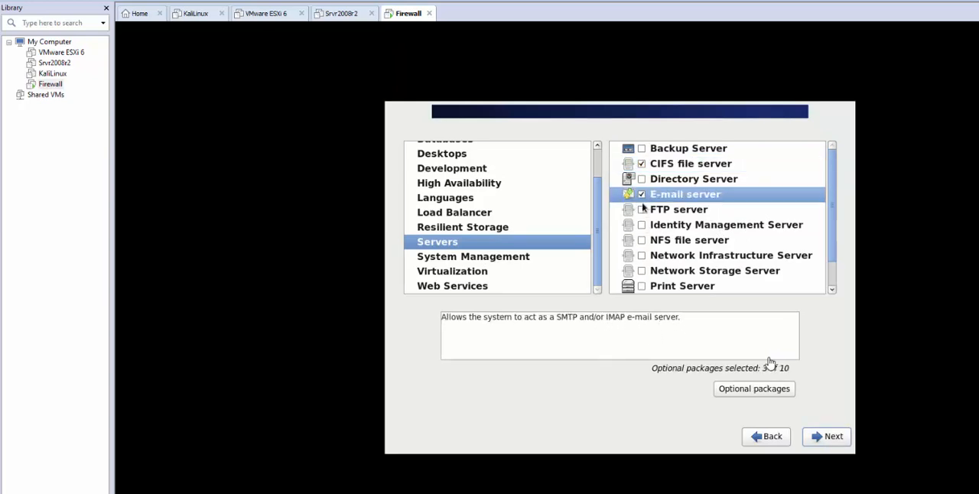
pyautogui.click(642, 210)
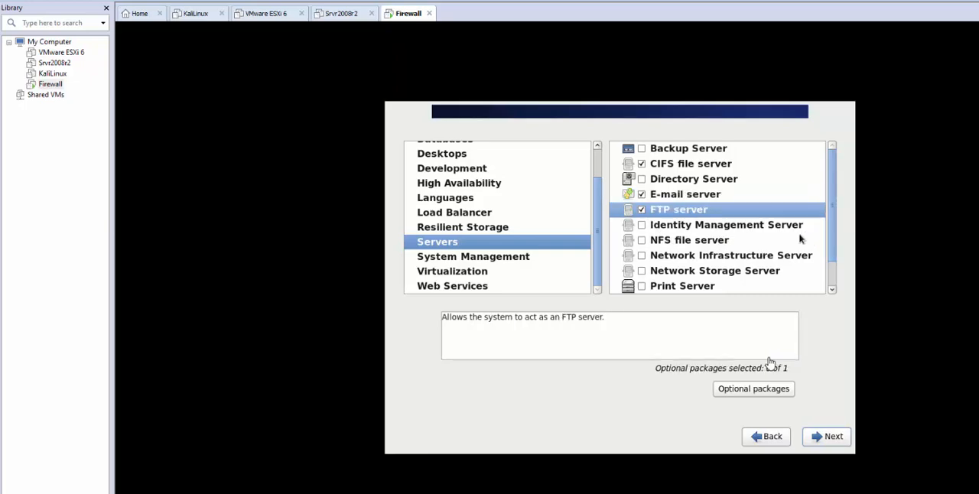
pyautogui.scroll(-2, 830, 253)
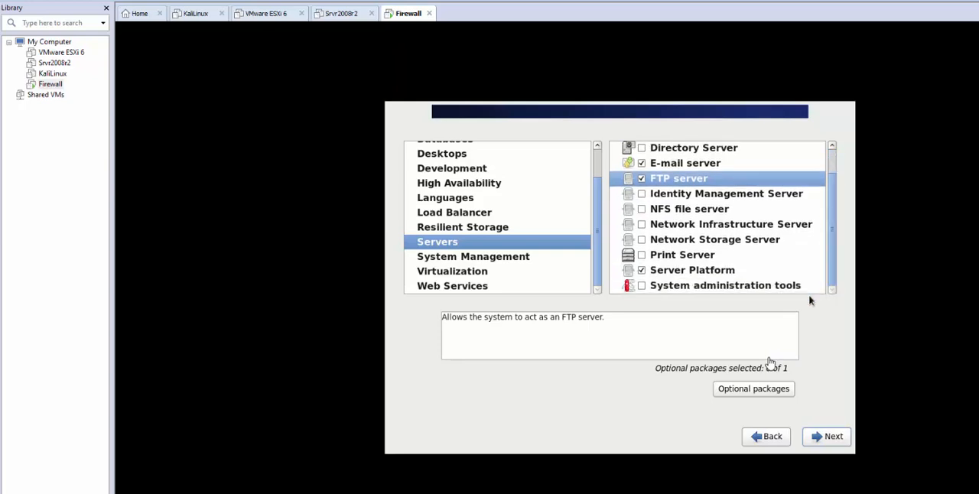
pyautogui.click(642, 285)
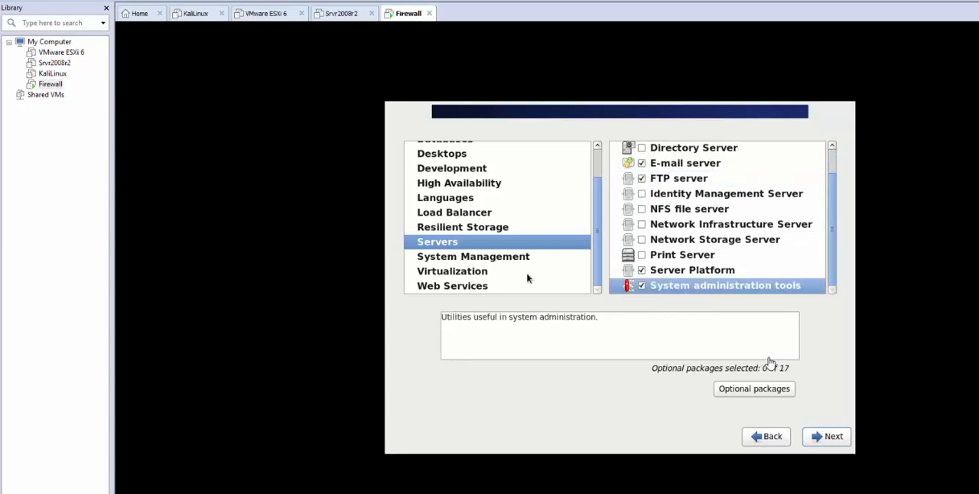
# - Select Web Server under Web Services, review its optional packages without changing them, and proceed with the installation
pyautogui.click(436, 286)
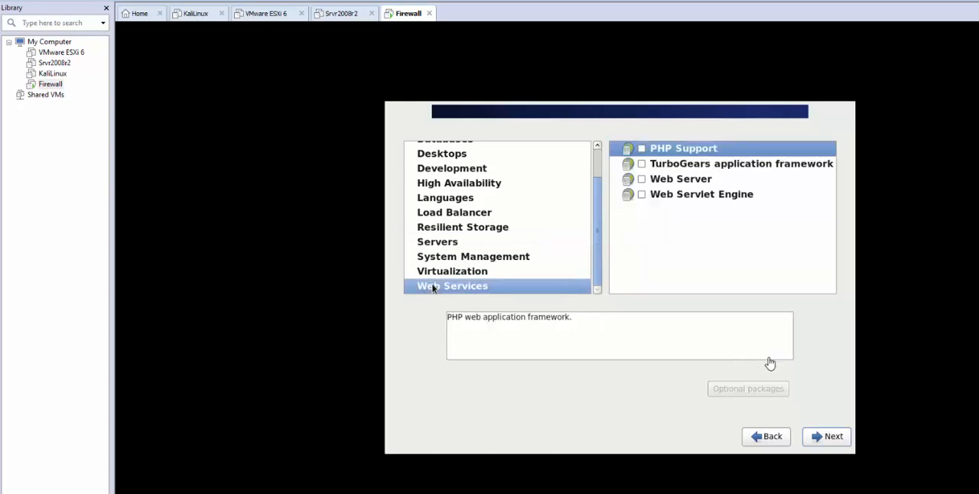
pyautogui.click(642, 179)
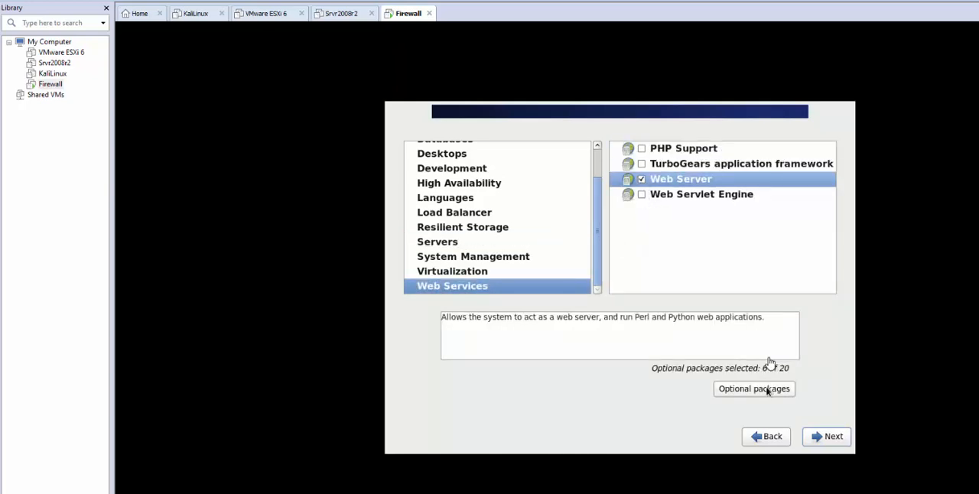
pyautogui.click(753, 391)
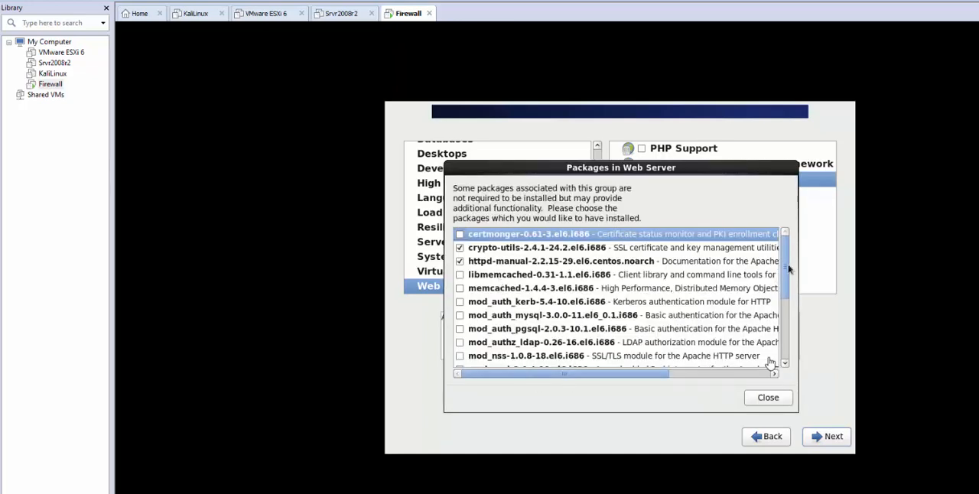
pyautogui.moveTo(791, 270); pyautogui.dragTo(797, 344)
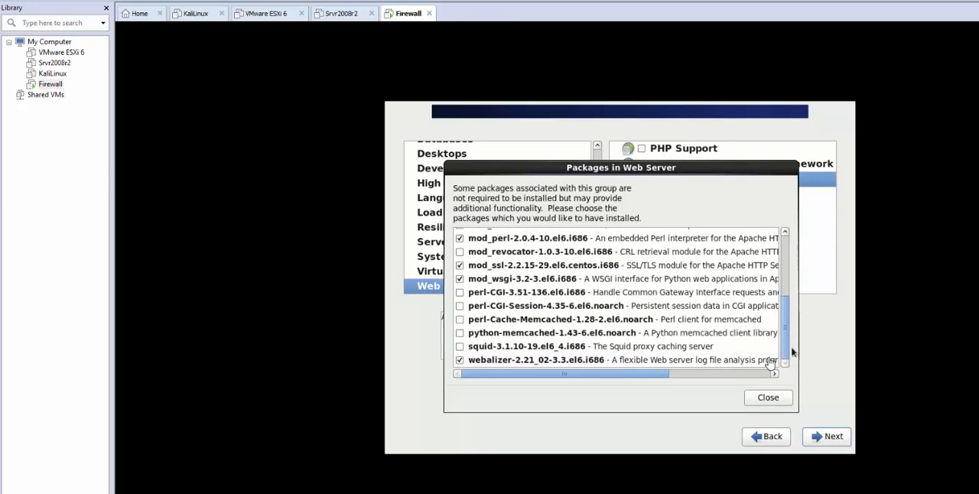
pyautogui.scroll(5, 792, 336)
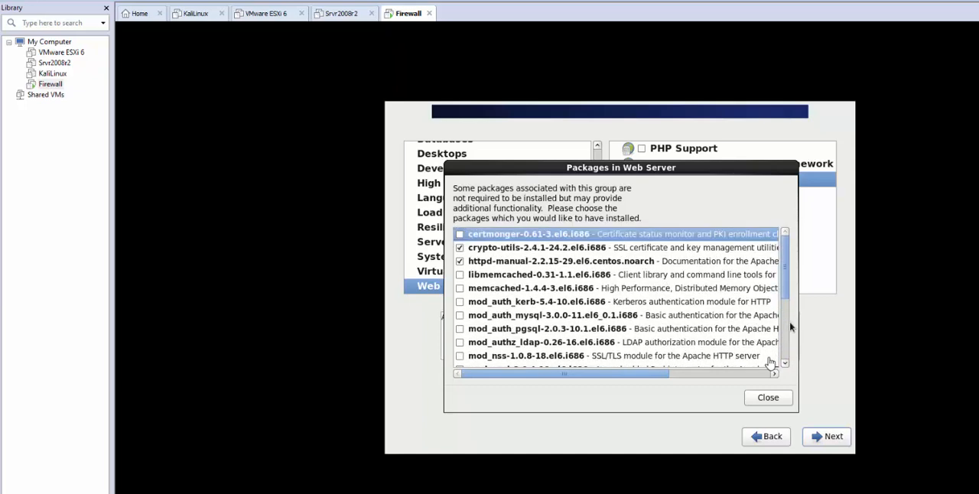
pyautogui.click(776, 399)
pyautogui.click(821, 444)
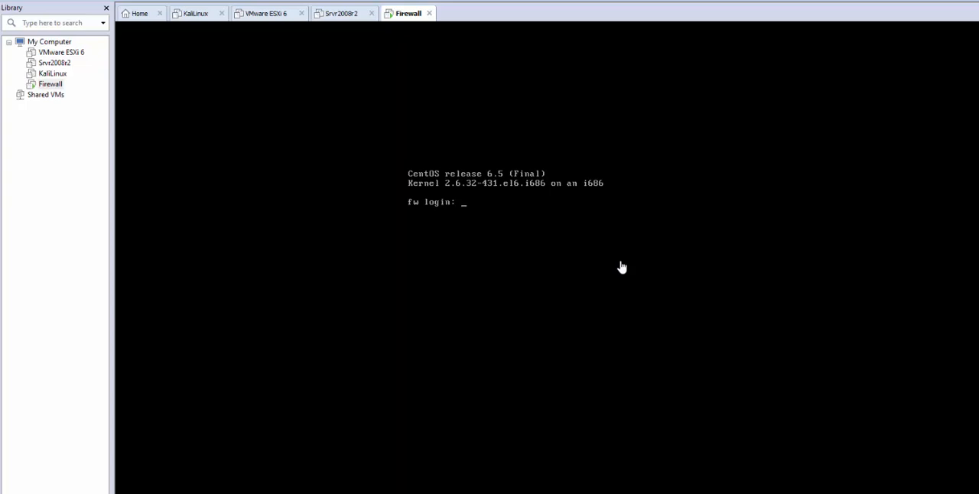
# - Log in to the installed system as root with the account password and clear the console
pyautogui.write('root')
pyautogui.press('Return')
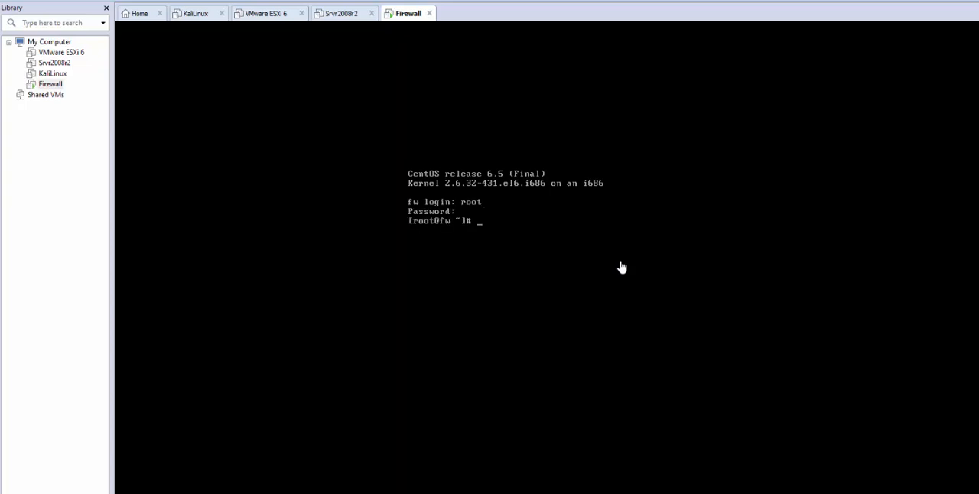
pyautogui.write('clear')
pyautogui.press('Return')
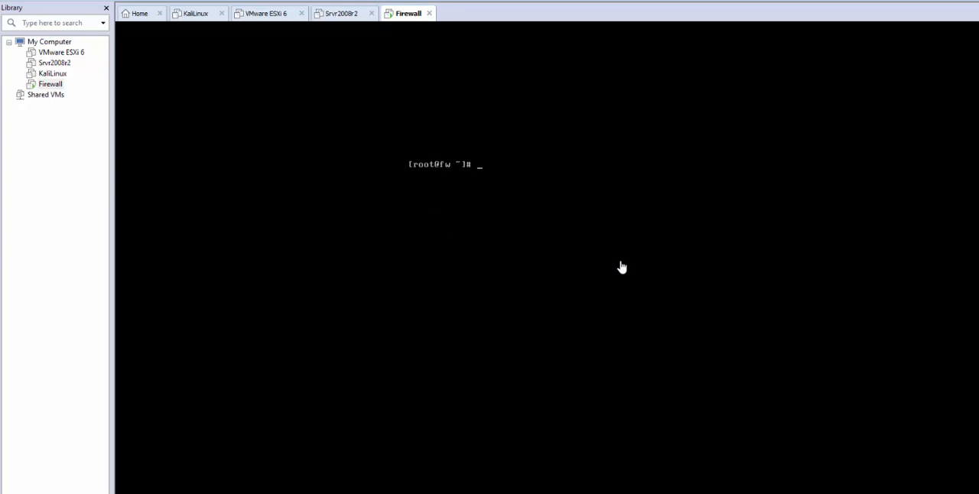
# - Ping google.com to test internet connectivity, then stop the ping
pyautogui.write('ping google.com')
pyautogui.hotkey('ctrl', 'c')
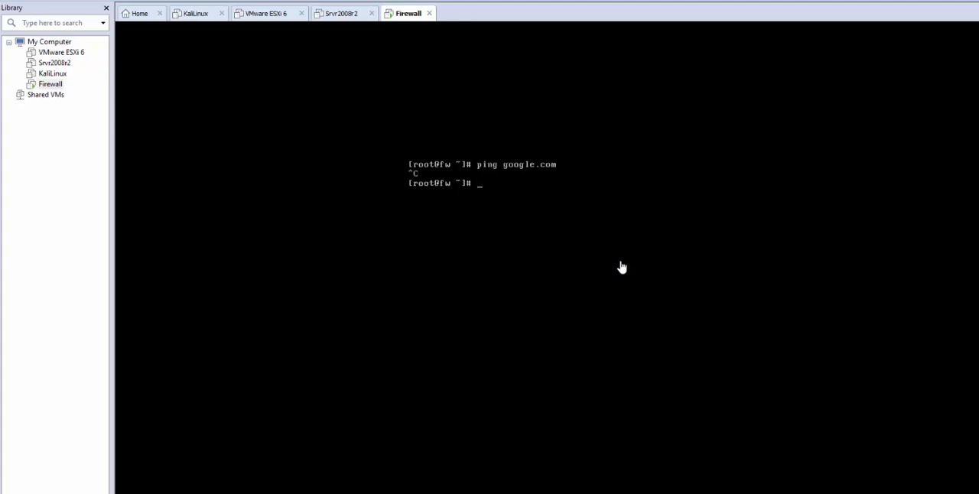
# - Change to the /etc/sysconfig/network-scripts directory and list its files
pyautogui.write('cd /etc/sysconfig/network-')
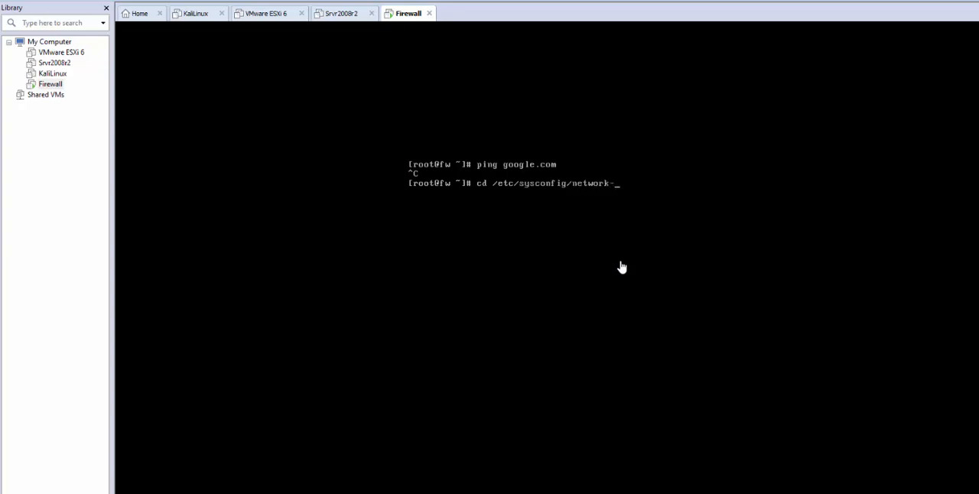
pyautogui.write('scripts')
pyautogui.press('Return')
pyautogui.write('ls')
pyautogui.press('Return')
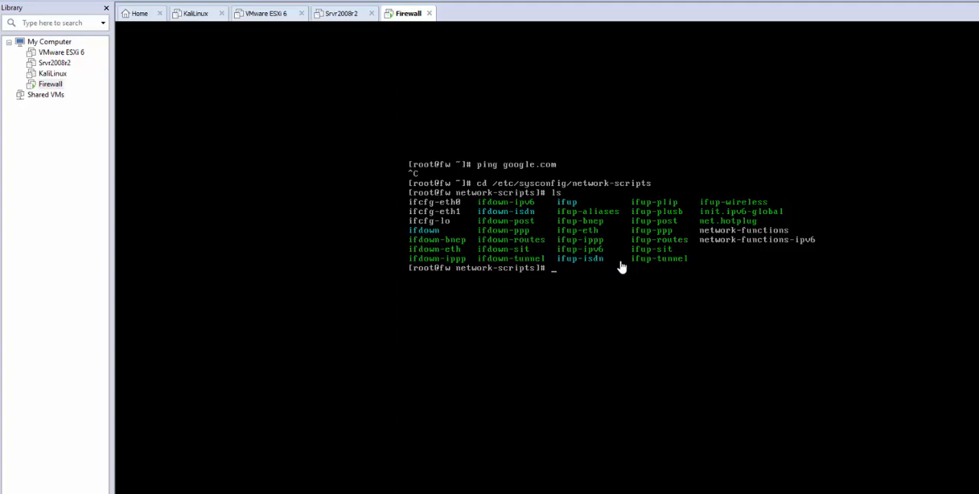
# - Open ifcfg-eth0 in vim for editing and set IPADDR to 192.168.1.110
pyautogui.write('vim ifcfg-eth')
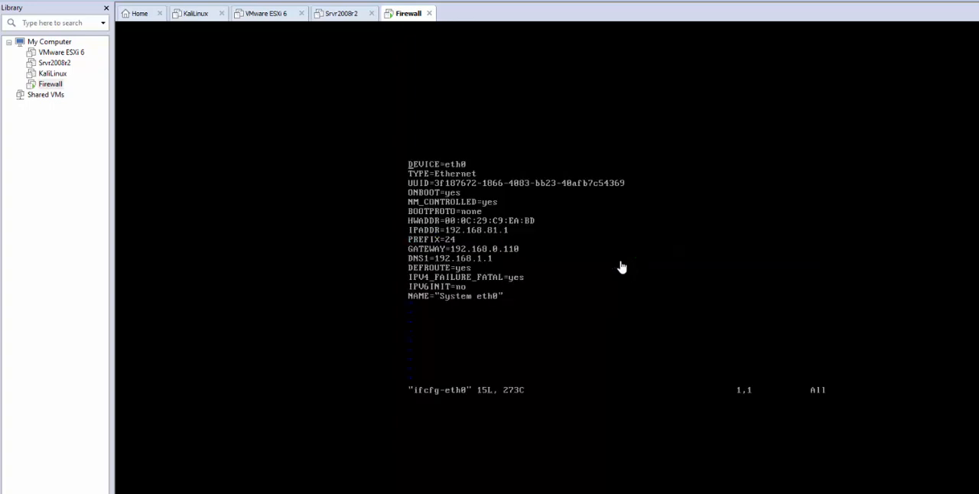
pyautogui.press('i')
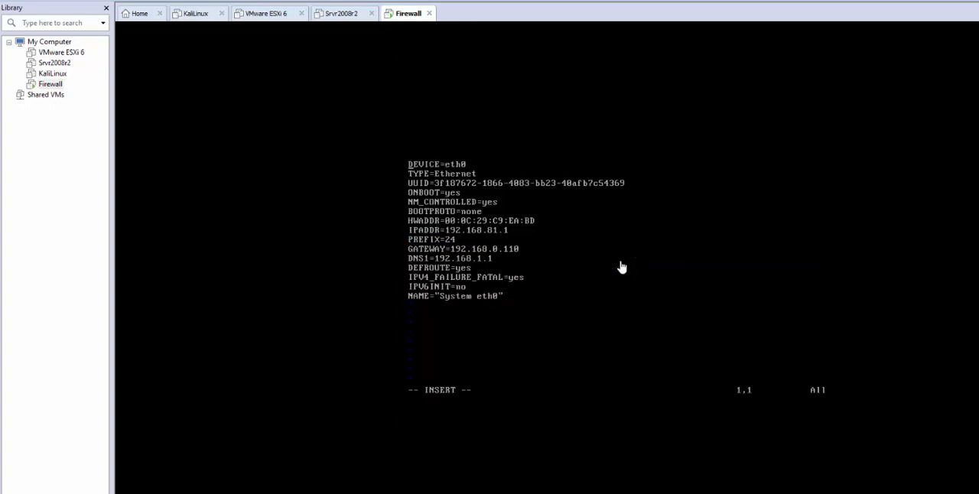
pyautogui.press('Down')
pyautogui.press('Down')
pyautogui.press('Down')
pyautogui.press('Right')
pyautogui.press('Right')
pyautogui.press('Right')
pyautogui.press('Right')
pyautogui.press('Right')
pyautogui.press('Right')
pyautogui.press('Right')
pyautogui.press('Right')
pyautogui.press('Right')
pyautogui.press('Right')
pyautogui.press('Right')
pyautogui.press('Right')
pyautogui.press('Right')
pyautogui.press('Right')
pyautogui.press('Right')
pyautogui.press('Right')
pyautogui.press('Right')
pyautogui.press('BackSpace')
pyautogui.press('BackSpace')
pyautogui.write('1')
pyautogui.press('Right')
pyautogui.press('Right')
pyautogui.write('10')
# - Set the GATEWAY entry in ifcfg-eth0 to 192.168.1.1
pyautogui.press('Down')
pyautogui.press('Down')
pyautogui.press('Right')
pyautogui.press('BackSpace')
# - Clear the DNS1 value in ifcfg-eth0, leaving the entry empty, then save the file and quit vim
pyautogui.press('BackSpace')
pyautogui.press('BackSpace')
pyautogui.press('BackSpace')
pyautogui.press('BackSpace')
pyautogui.write('1.1')
pyautogui.press('Down')
pyautogui.press('BackSpace')
pyautogui.press('BackSpace')
pyautogui.press('BackSpace')
pyautogui.press('BackSpace')
pyautogui.press('BackSpace')
pyautogui.press('BackSpace')
pyautogui.press('BackSpace')
pyautogui.press('BackSpace')
pyautogui.press('BackSpace')
pyautogui.press('BackSpace')
pyautogui.press('BackSpace')
pyautogui.press('Escape')
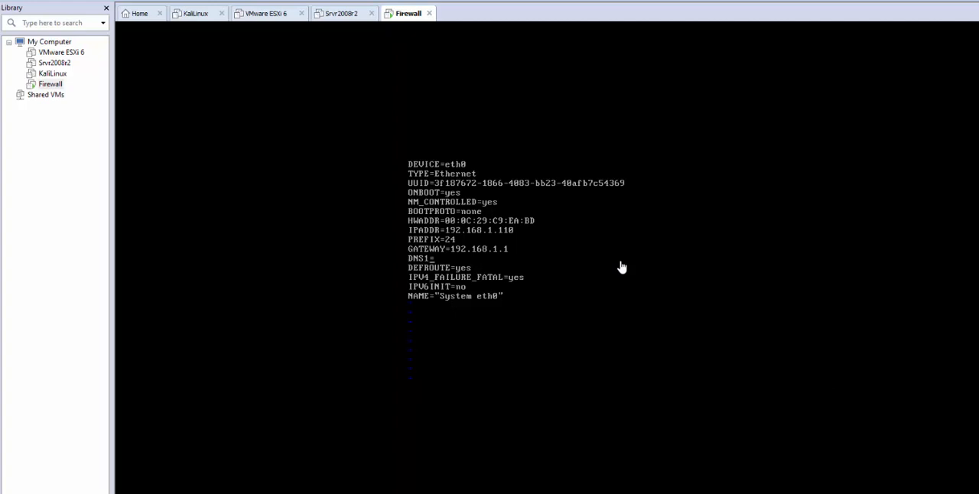
pyautogui.write(':wq!')
pyautogui.press('Return')
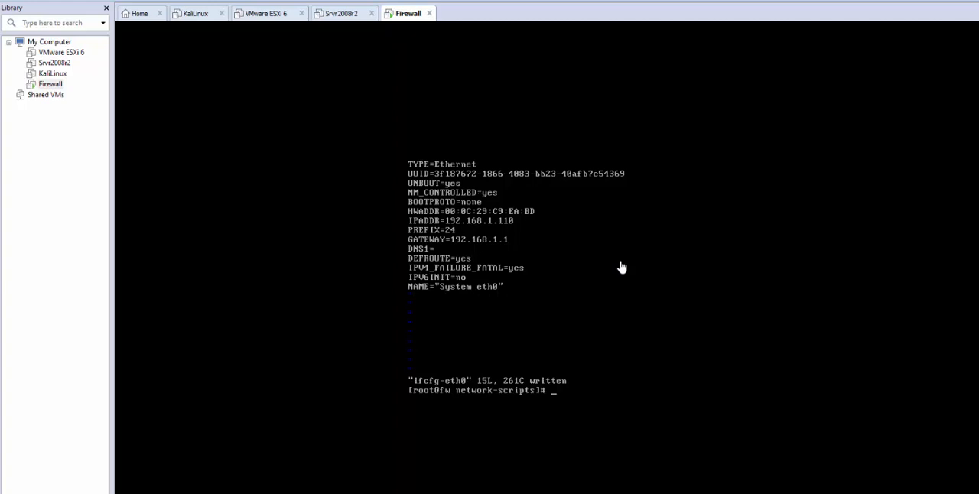
# - Clear the console, ping google.com again to recheck connectivity, and stop the ping
pyautogui.write('clear')
pyautogui.press('Return')
pyautogui.write('ping')
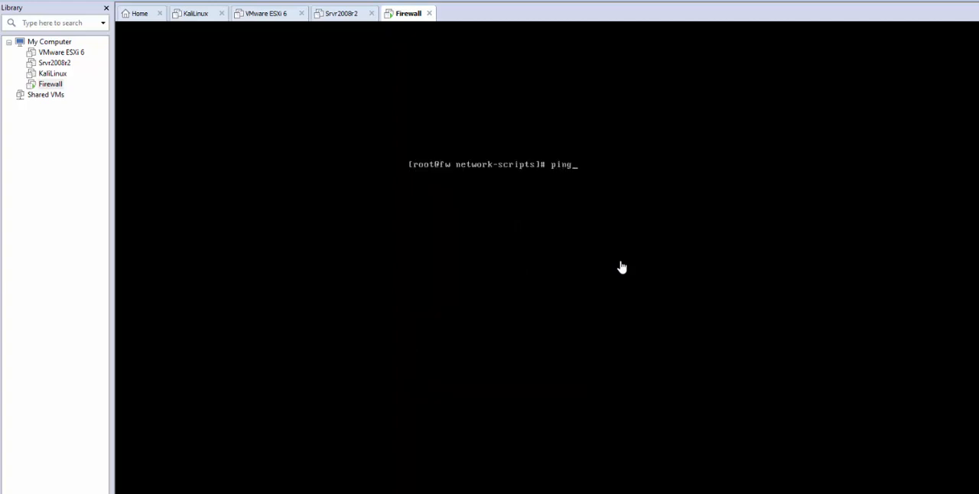
pyautogui.press('BackSpace')
pyautogui.press('BackSpace')
pyautogui.press('BackSpace')
pyautogui.press('BackSpace')
pyautogui.write('ping google.com')
pyautogui.press('Return')
pyautogui.hotkey('ctrl', 'c')
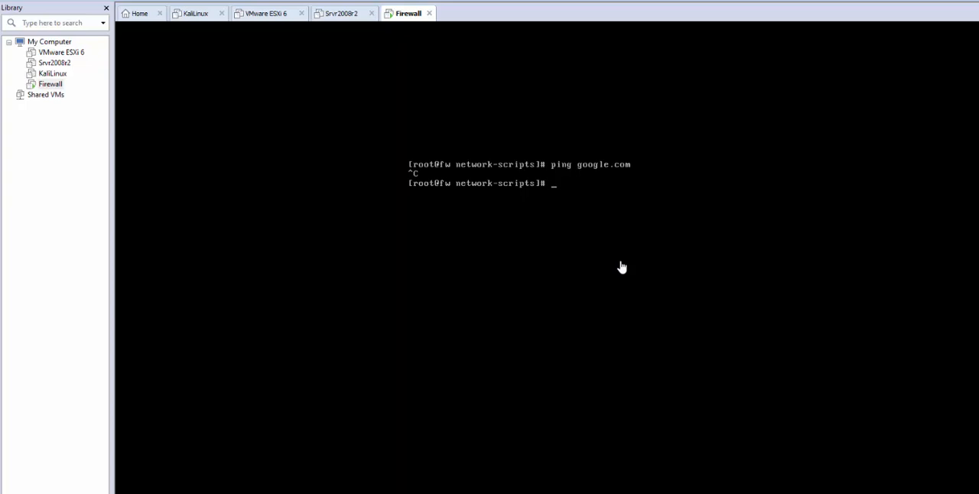
# - Restart the network service with service network restart
pyautogui.write('service network restart')
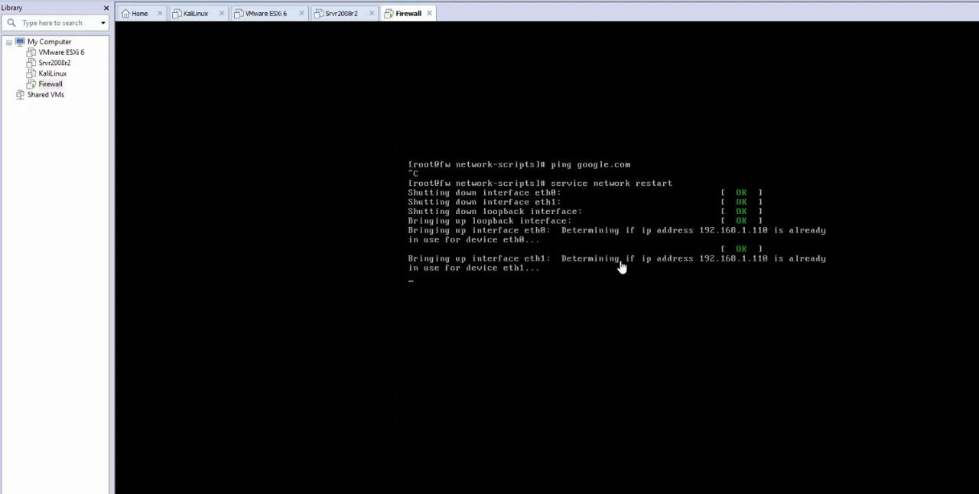
# - Rerun the google.com ping after the network restart, stop it and clear the console
pyautogui.write('ping')
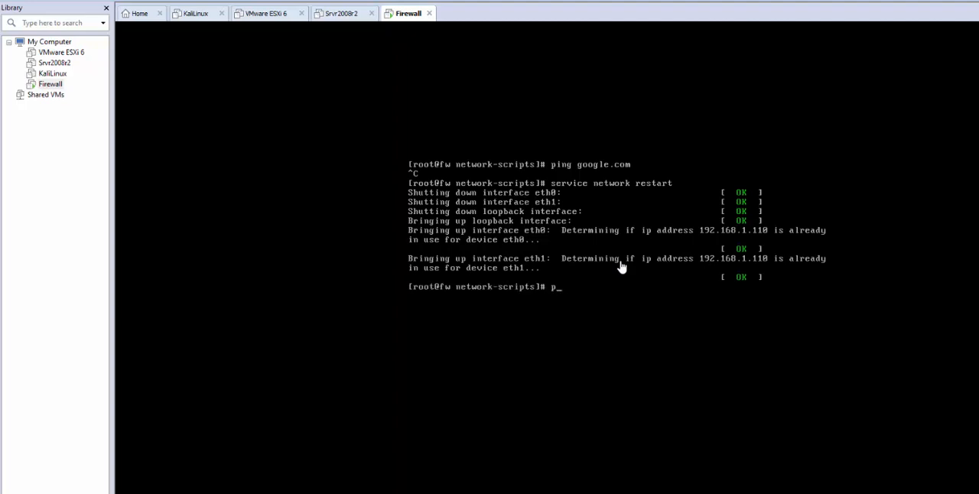
pyautogui.press('BackSpace')
pyautogui.press('BackSpace')
pyautogui.press('BackSpace')
pyautogui.press('BackSpace')
pyautogui.press('Up')
pyautogui.press('Up')
pyautogui.press('Return')
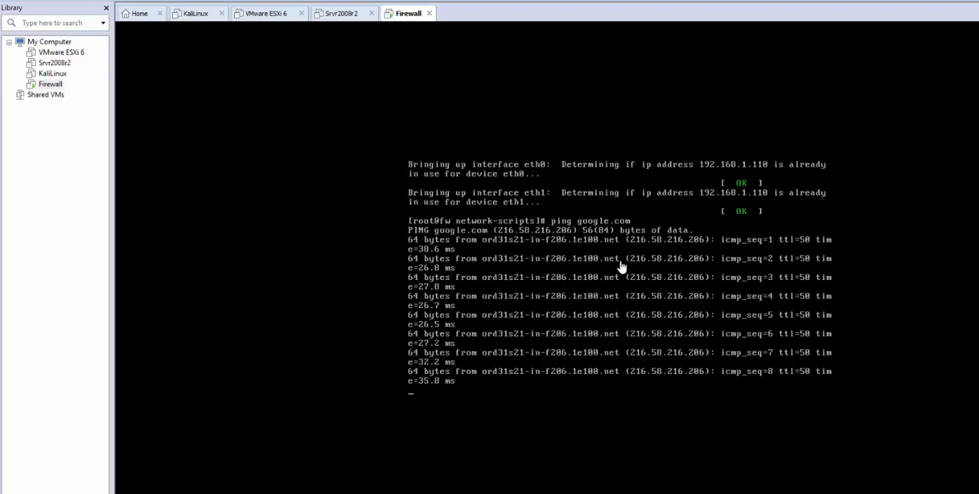
pyautogui.hotkey('ctrl', 'c')
pyautogui.write('clear')
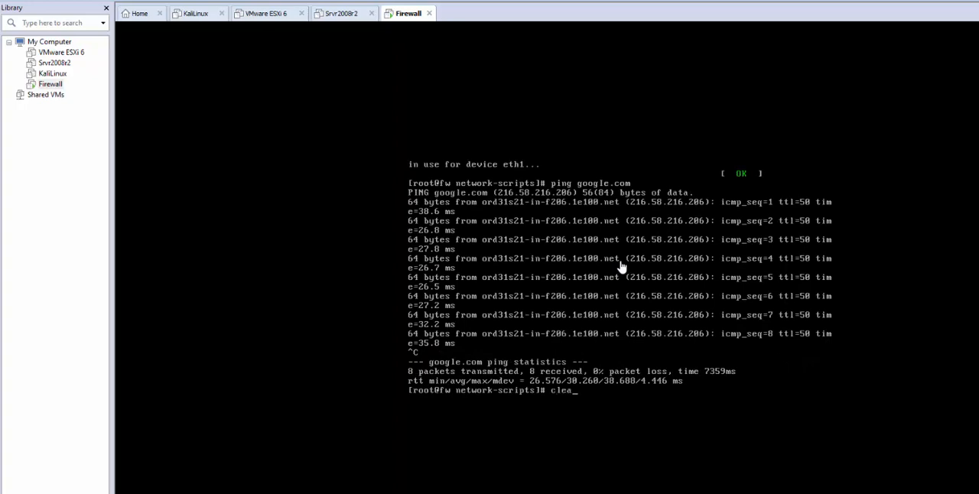
pyautogui.press('Return')
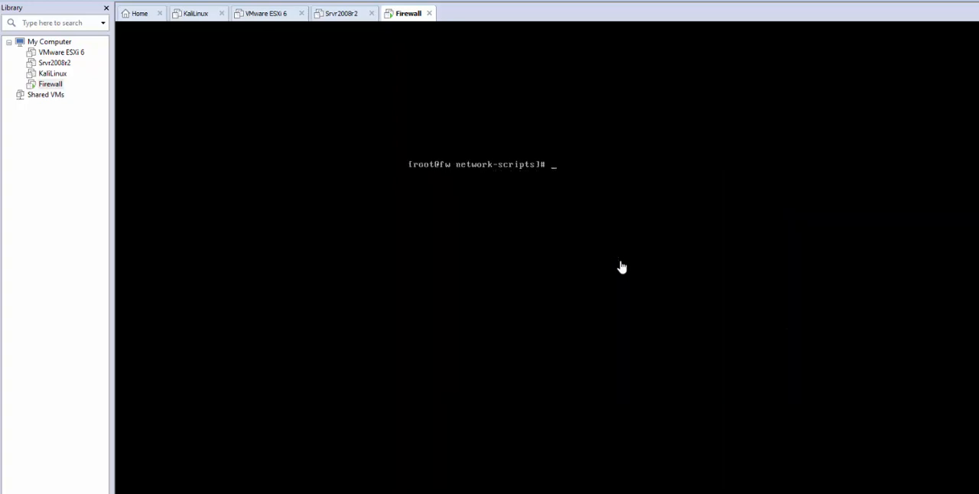